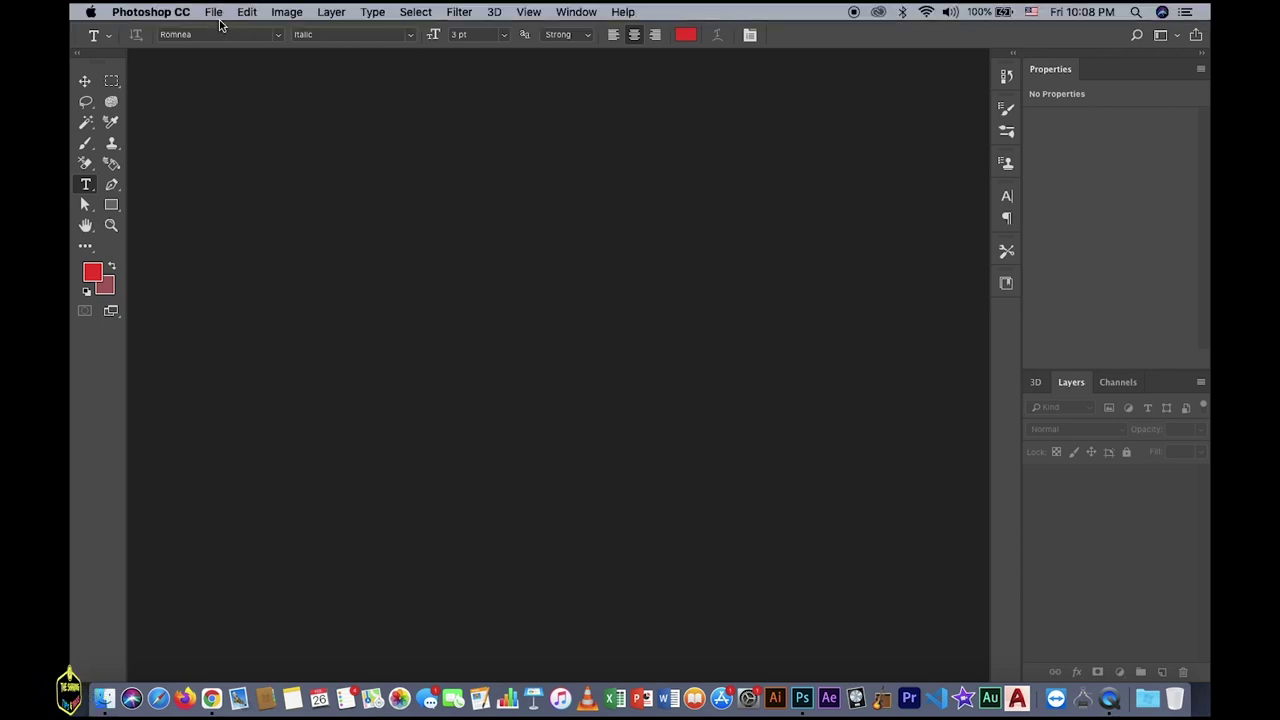
Step: Start File > Open and browse the Downloads folder
{"action": "left_click", "coordinate": [219, 17]}
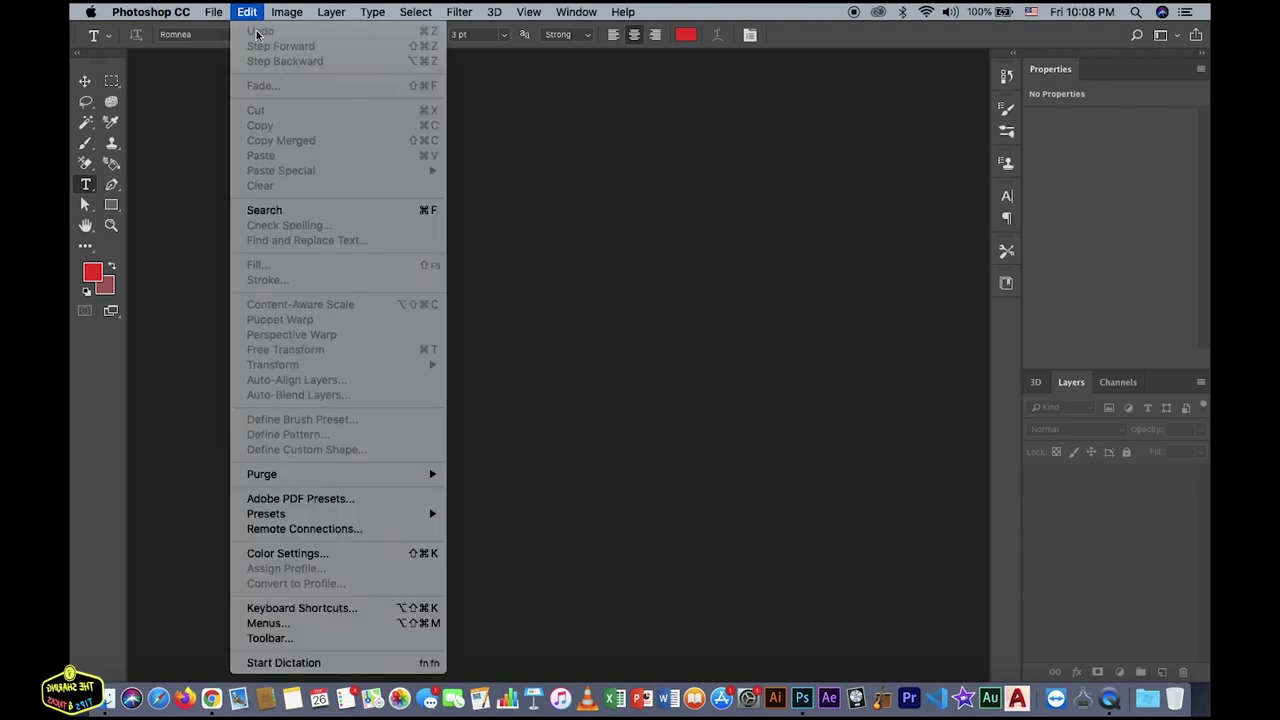
{"action": "left_click", "coordinate": [227, 46]}
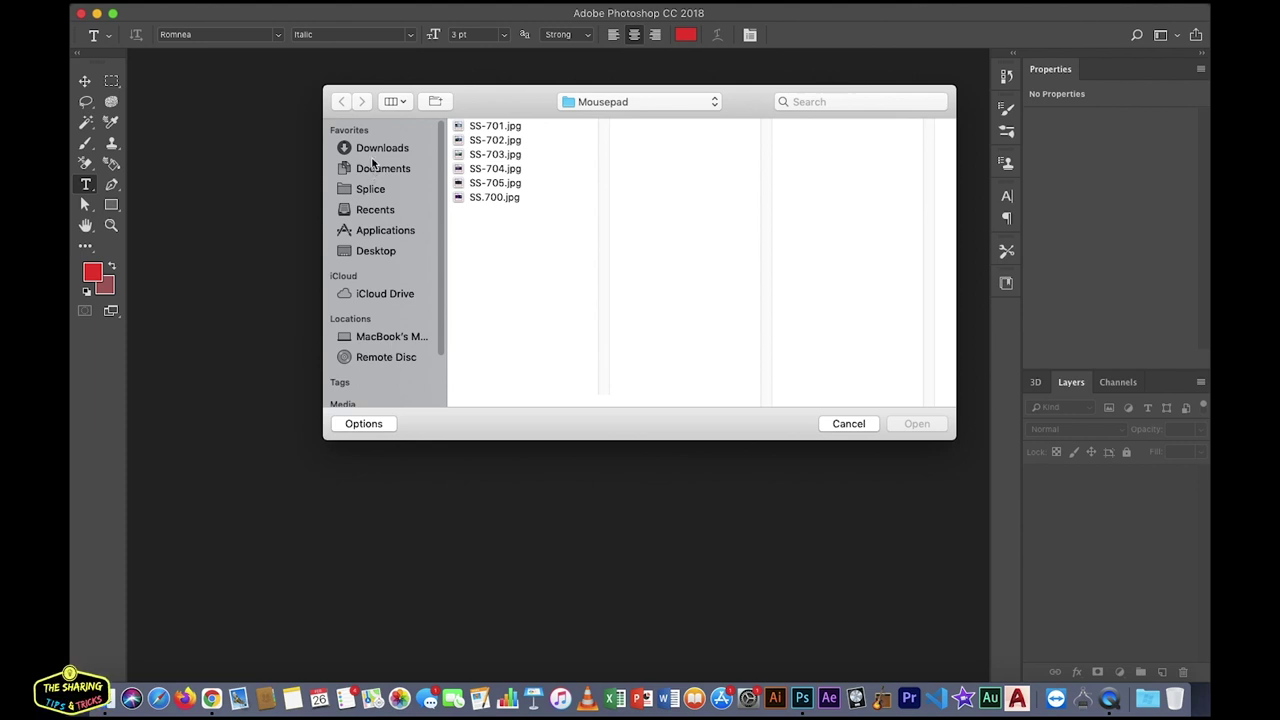
{"action": "left_click", "coordinate": [374, 150]}
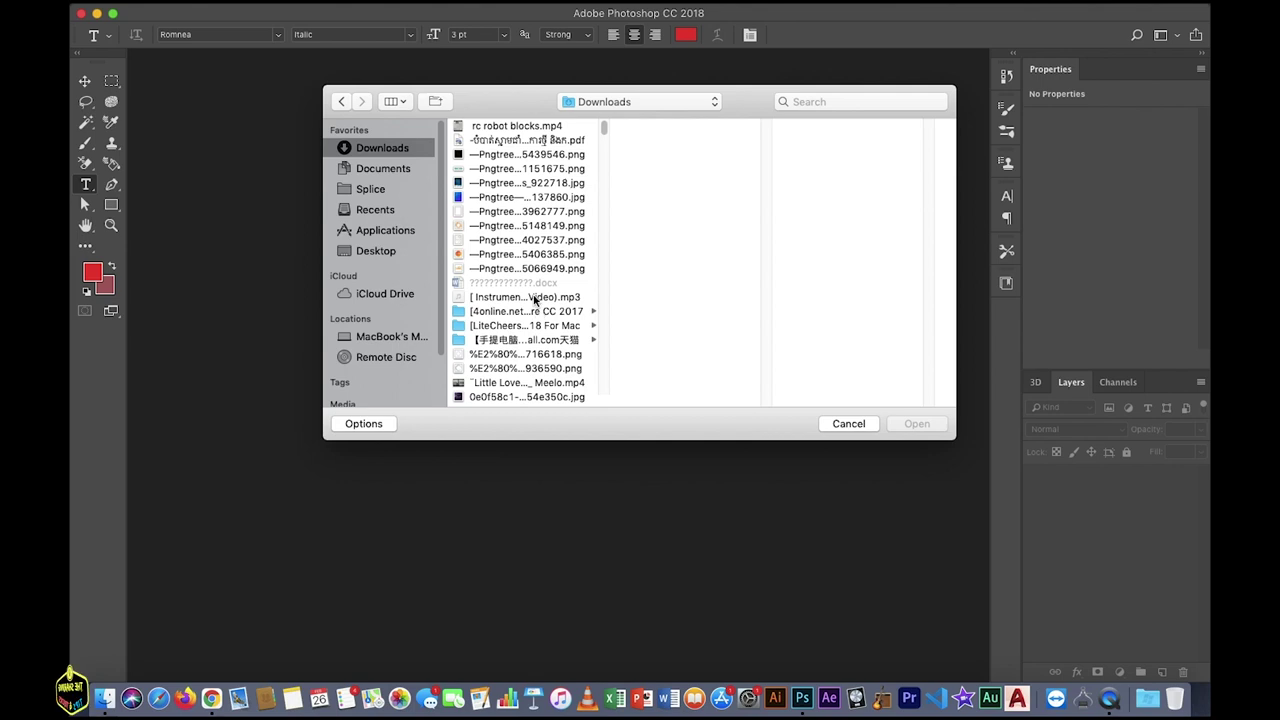
{"action": "scroll", "coordinate": [538, 311], "scroll_direction": "down", "scroll_amount": 3}
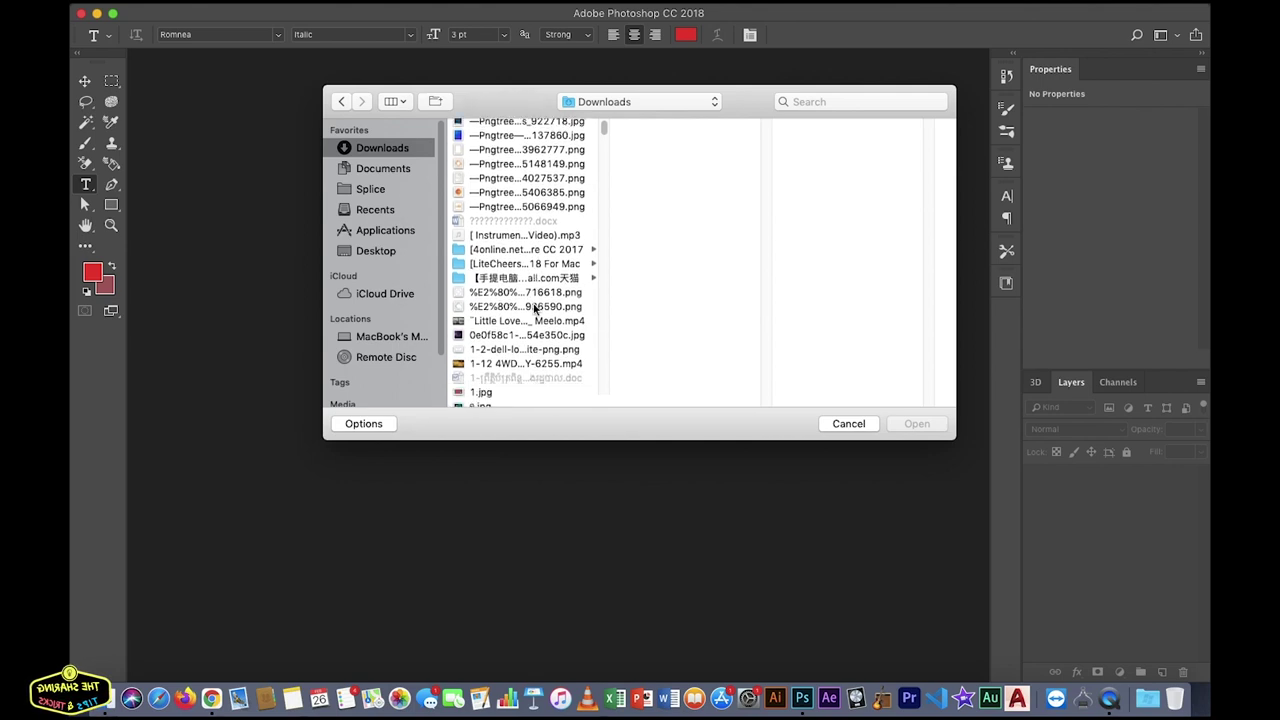
{"action": "scroll", "coordinate": [535, 310], "scroll_direction": "down", "scroll_amount": 3}
{"action": "scroll", "coordinate": [535, 310], "scroll_direction": "down", "scroll_amount": 3}
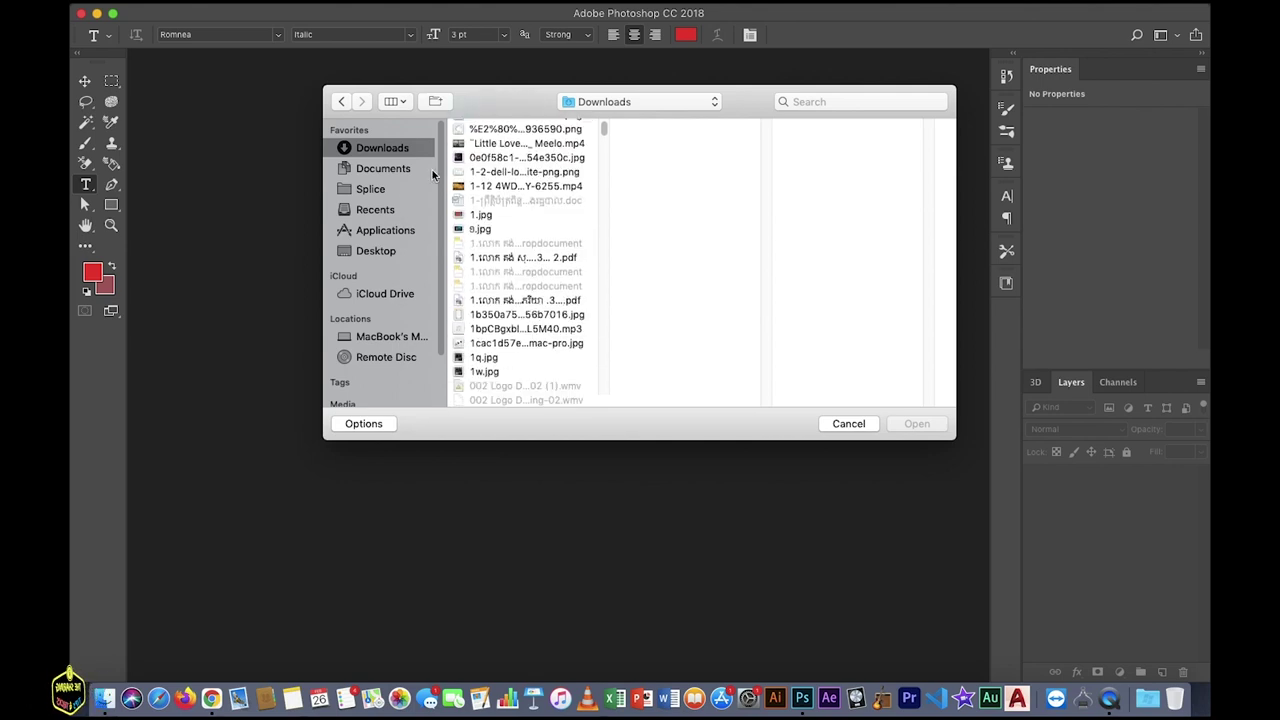
{"action": "scroll", "coordinate": [521, 258], "scroll_direction": "up", "scroll_amount": 2}
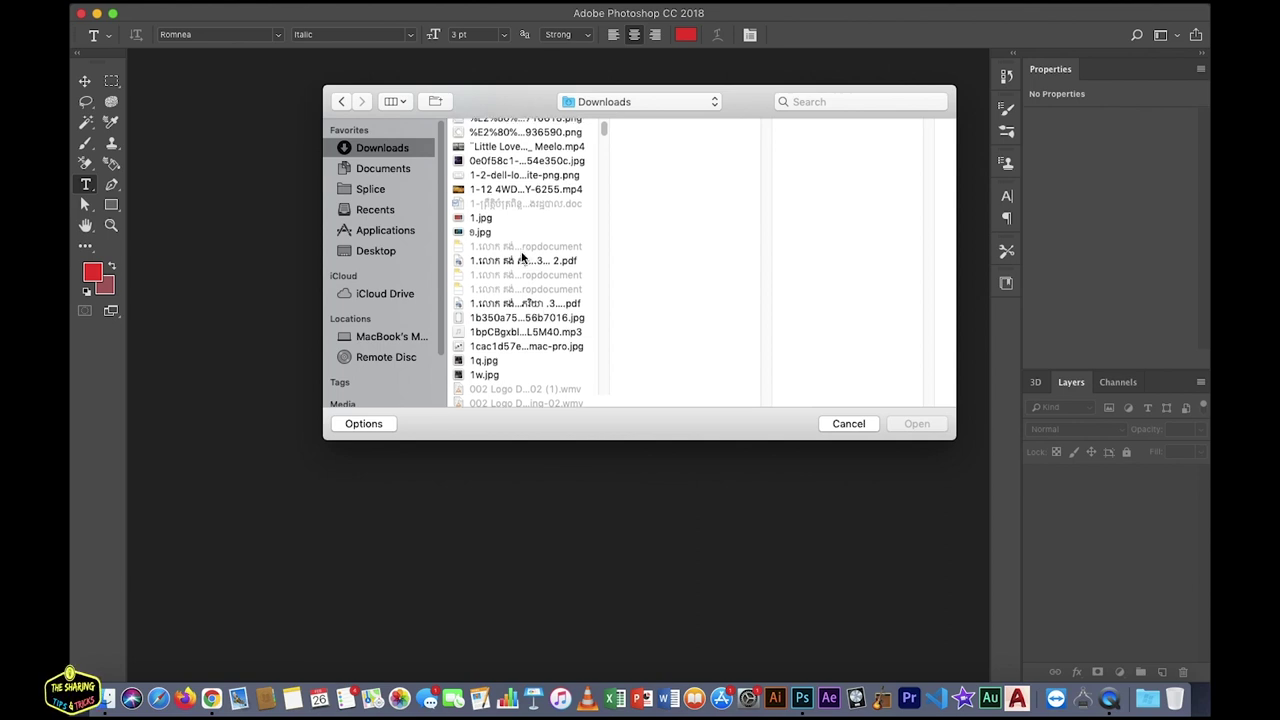
{"action": "scroll", "coordinate": [521, 258], "scroll_direction": "up", "scroll_amount": 3}
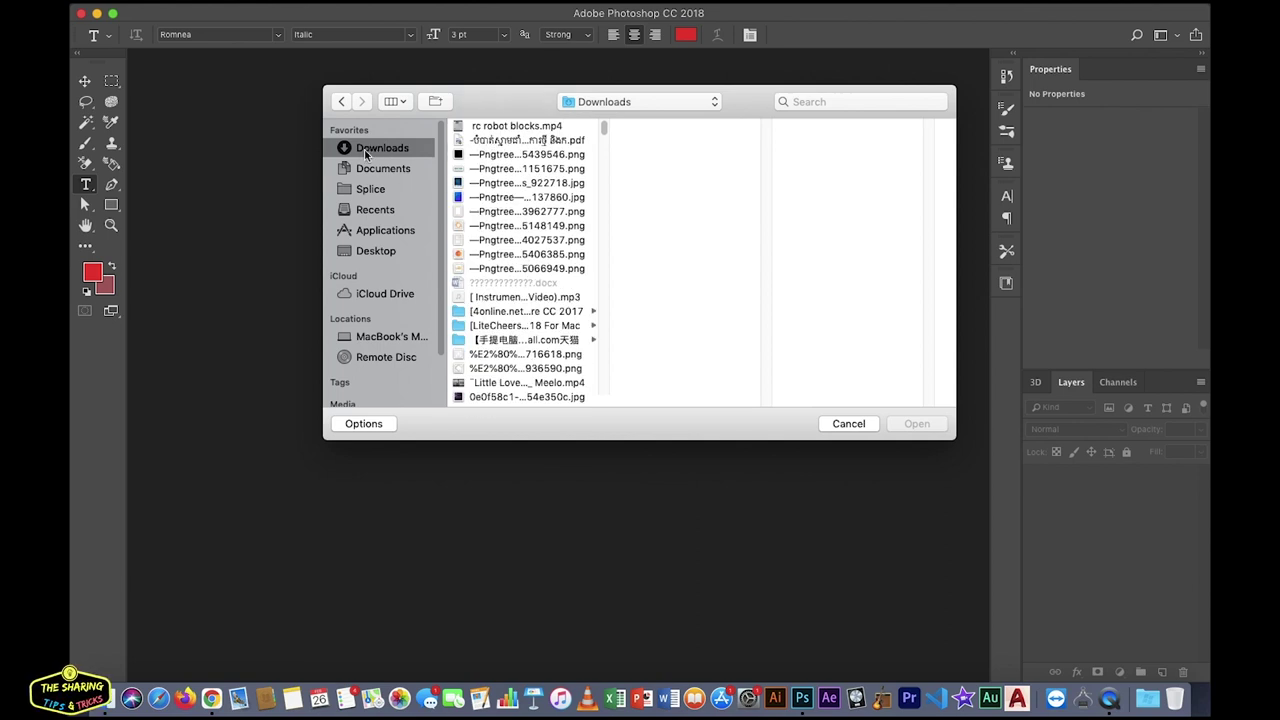
Step: Group the Downloads files by Date Added, then open Sport Car.jpg
{"action": "left_click", "coordinate": [403, 104]}
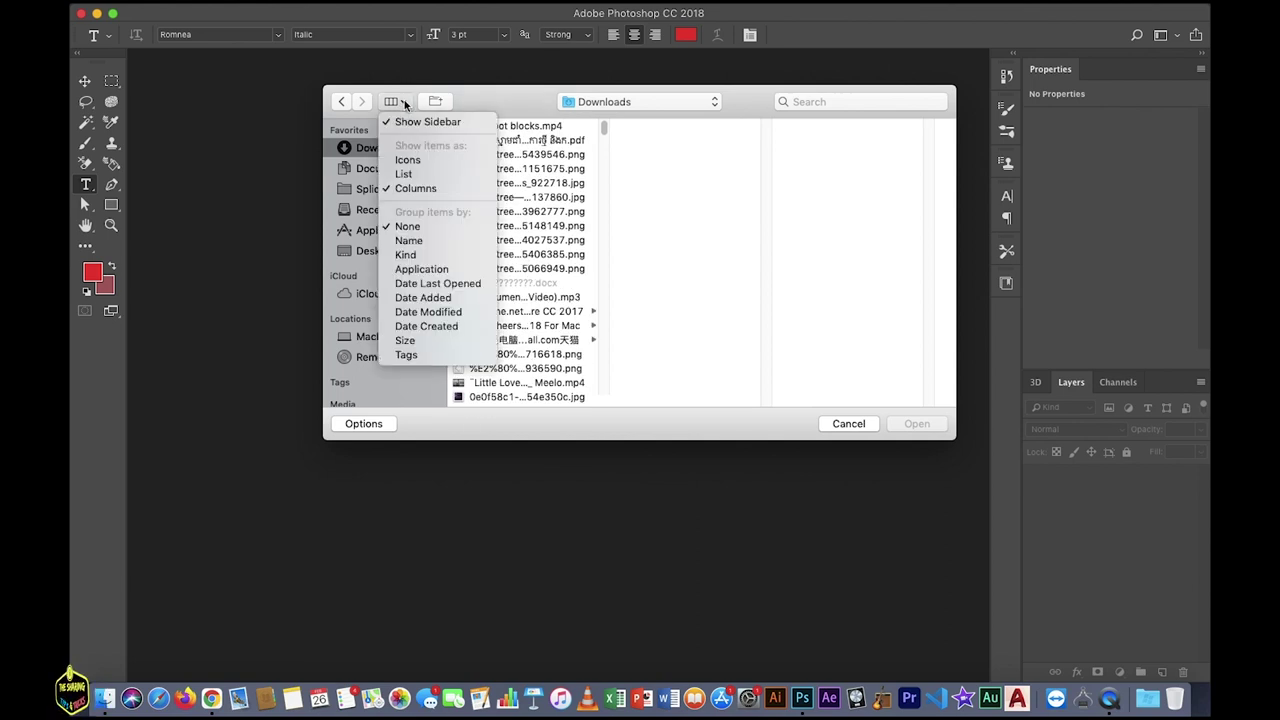
{"action": "left_click", "coordinate": [411, 299]}
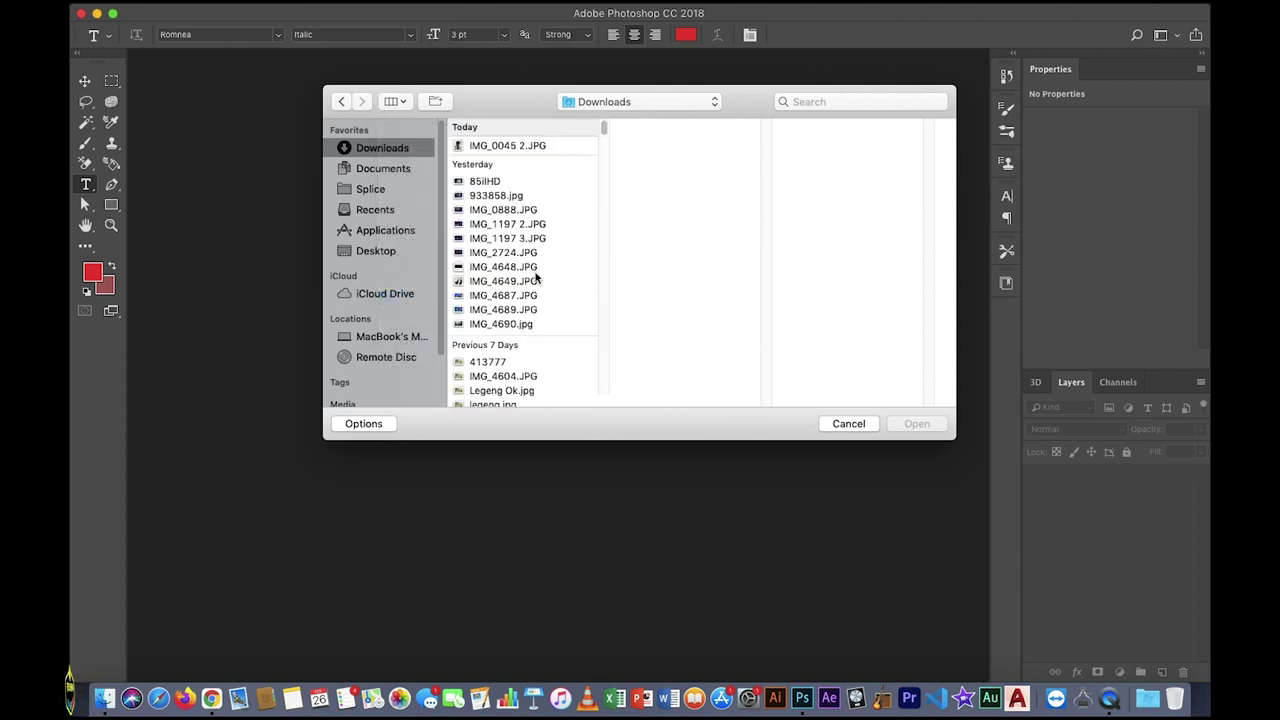
{"action": "scroll", "coordinate": [544, 312], "scroll_direction": "down", "scroll_amount": 1}
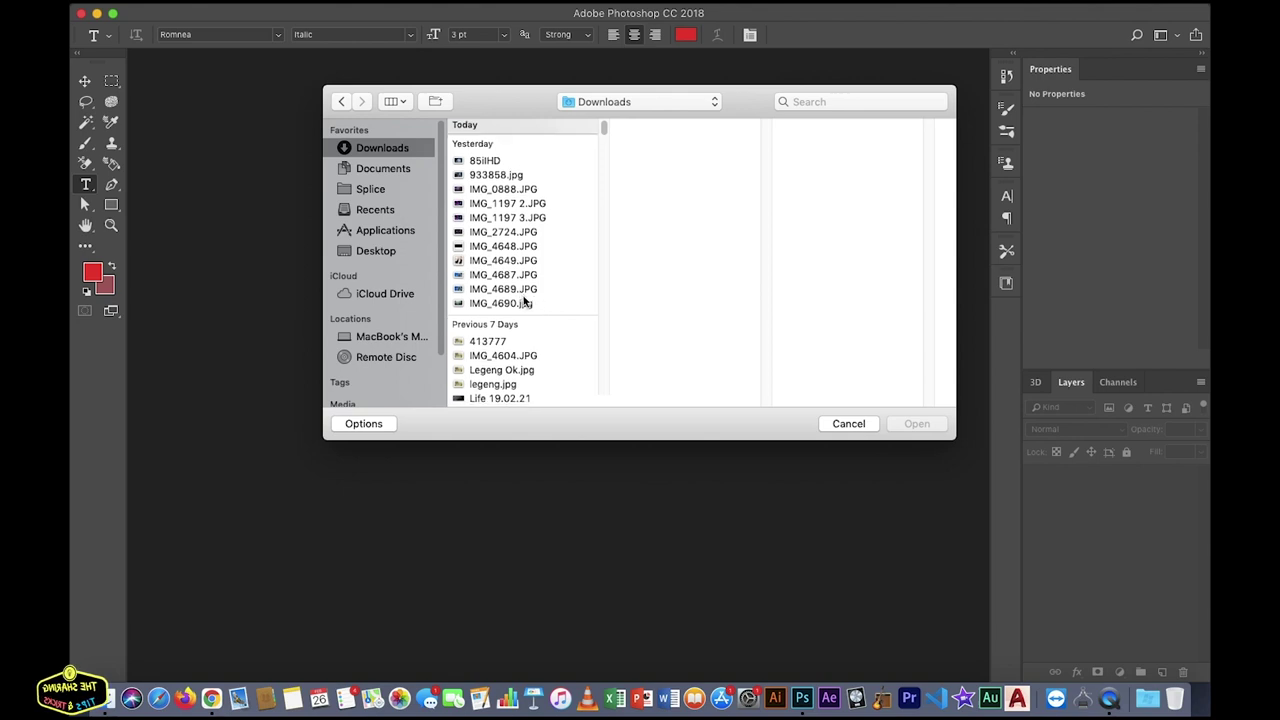
{"action": "scroll", "coordinate": [523, 297], "scroll_direction": "down", "scroll_amount": 5}
{"action": "scroll", "coordinate": [540, 320], "scroll_direction": "down", "scroll_amount": 1}
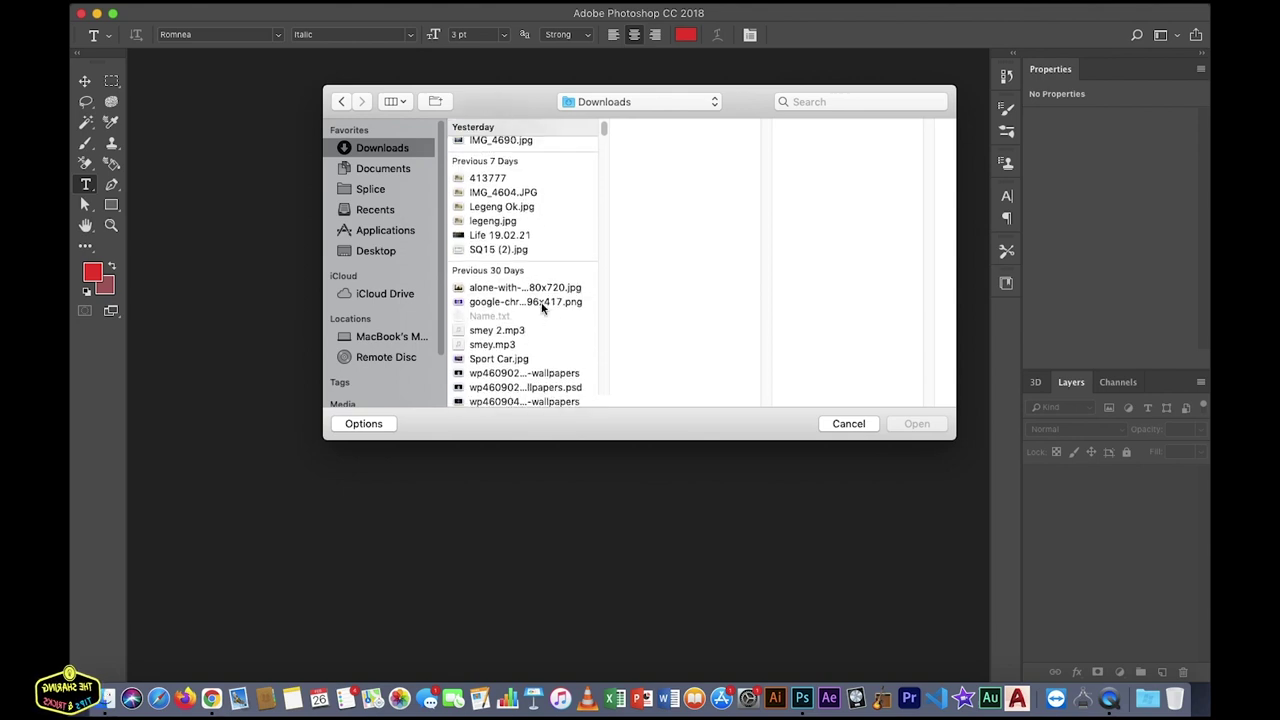
{"action": "scroll", "coordinate": [545, 325], "scroll_direction": "down", "scroll_amount": 2}
{"action": "left_click", "coordinate": [515, 346]}
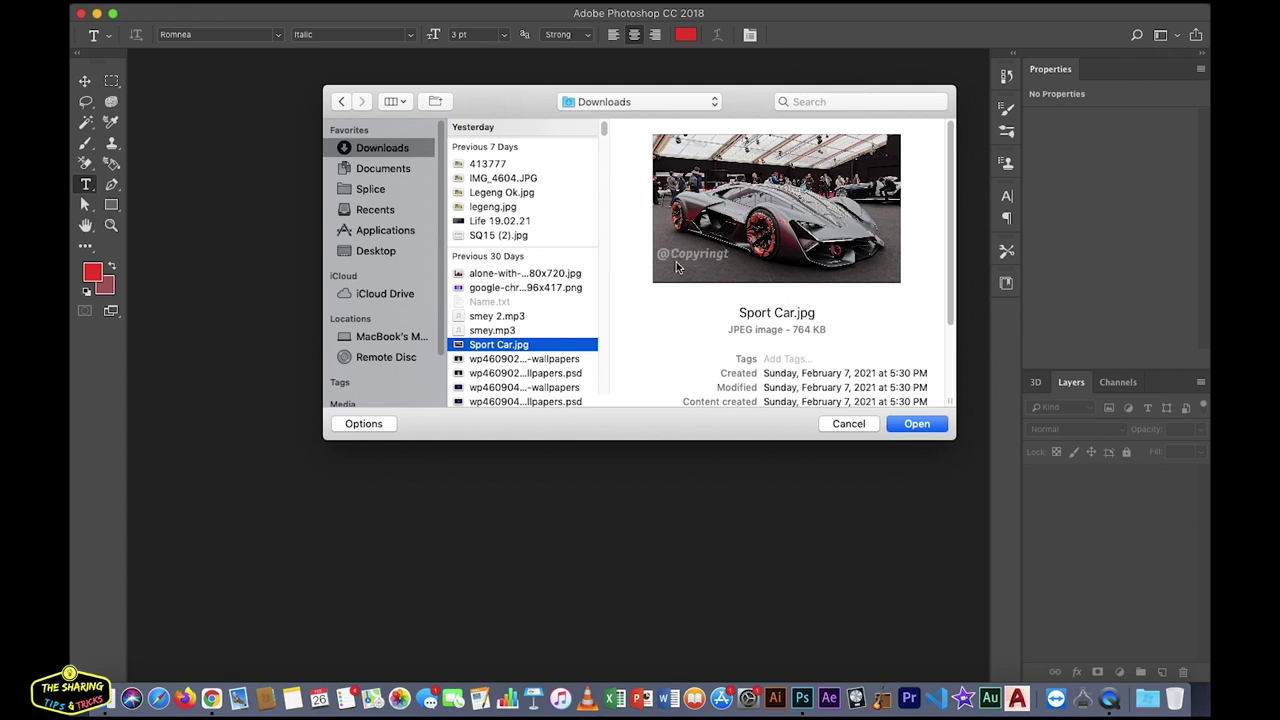
{"action": "left_click", "coordinate": [917, 424]}
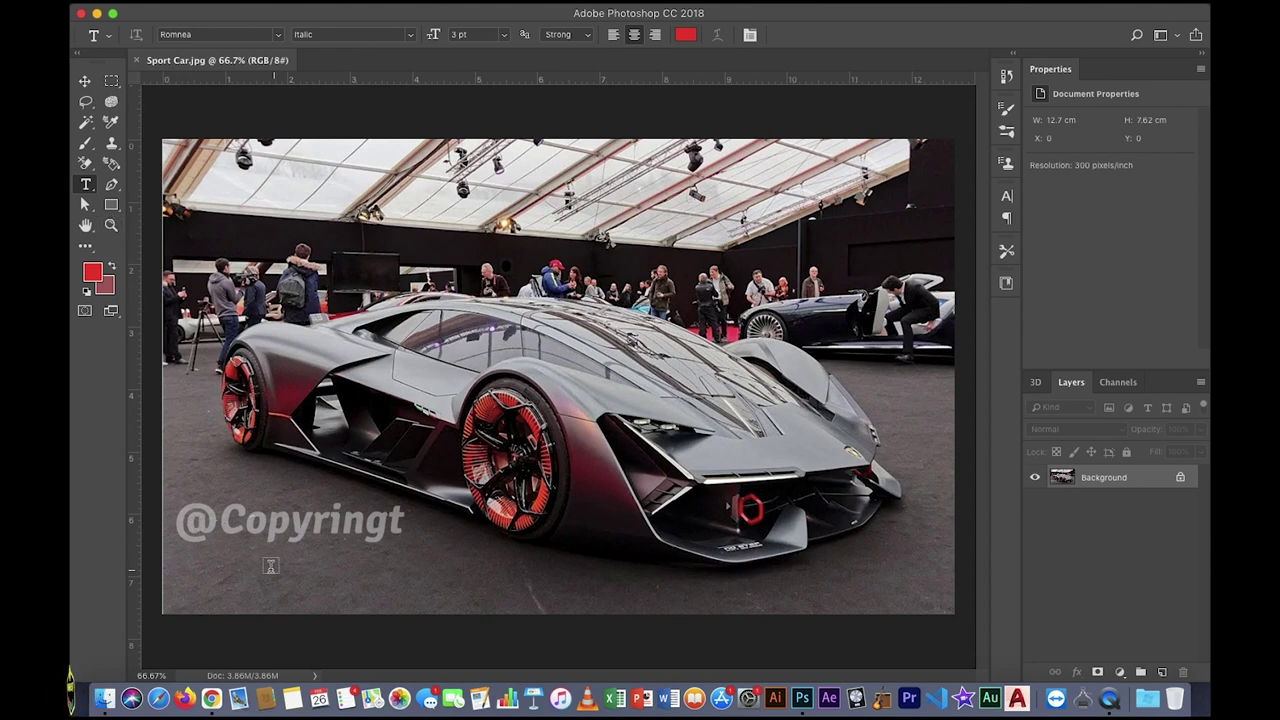
Step: Choose the Magic Wand tool from the Quick Selection tool flyout
{"action": "left_click", "coordinate": [88, 127]}
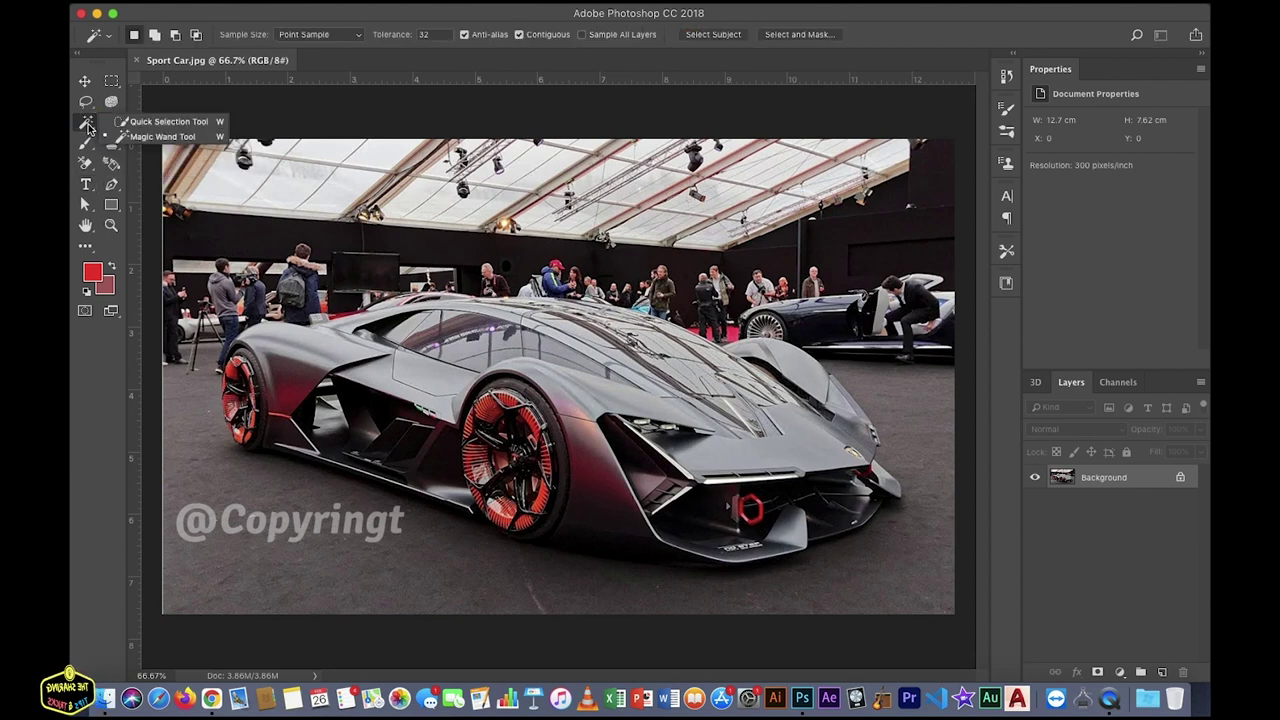
{"action": "left_click", "coordinate": [151, 140]}
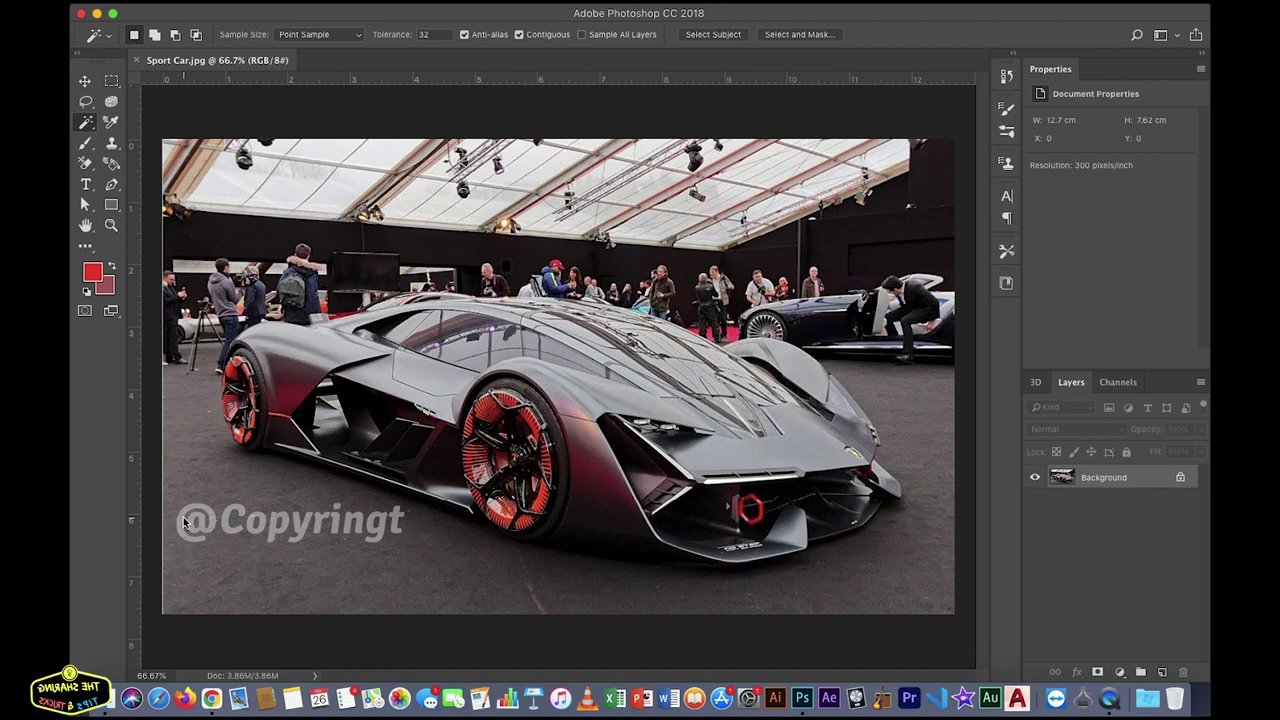
Step: Magic-wand select the watermark's @, C, o and p characters
{"action": "key", "text": "super+f"}
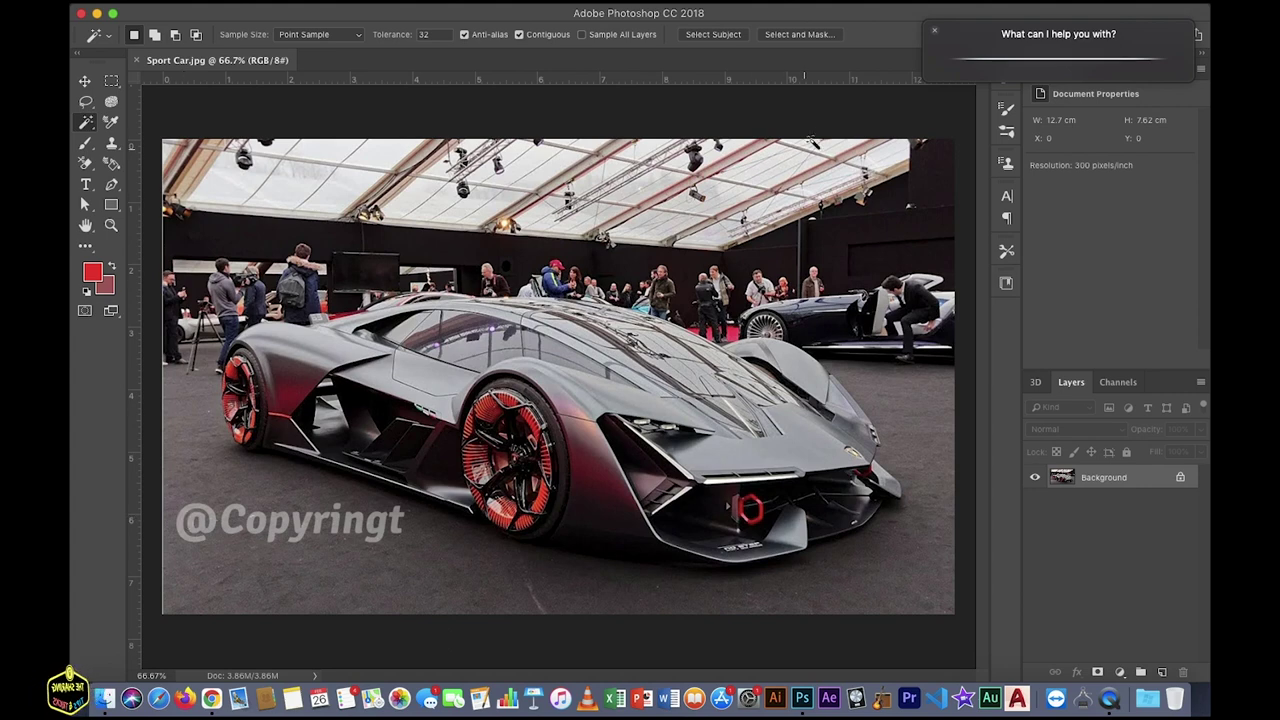
{"action": "left_click", "coordinate": [931, 37]}
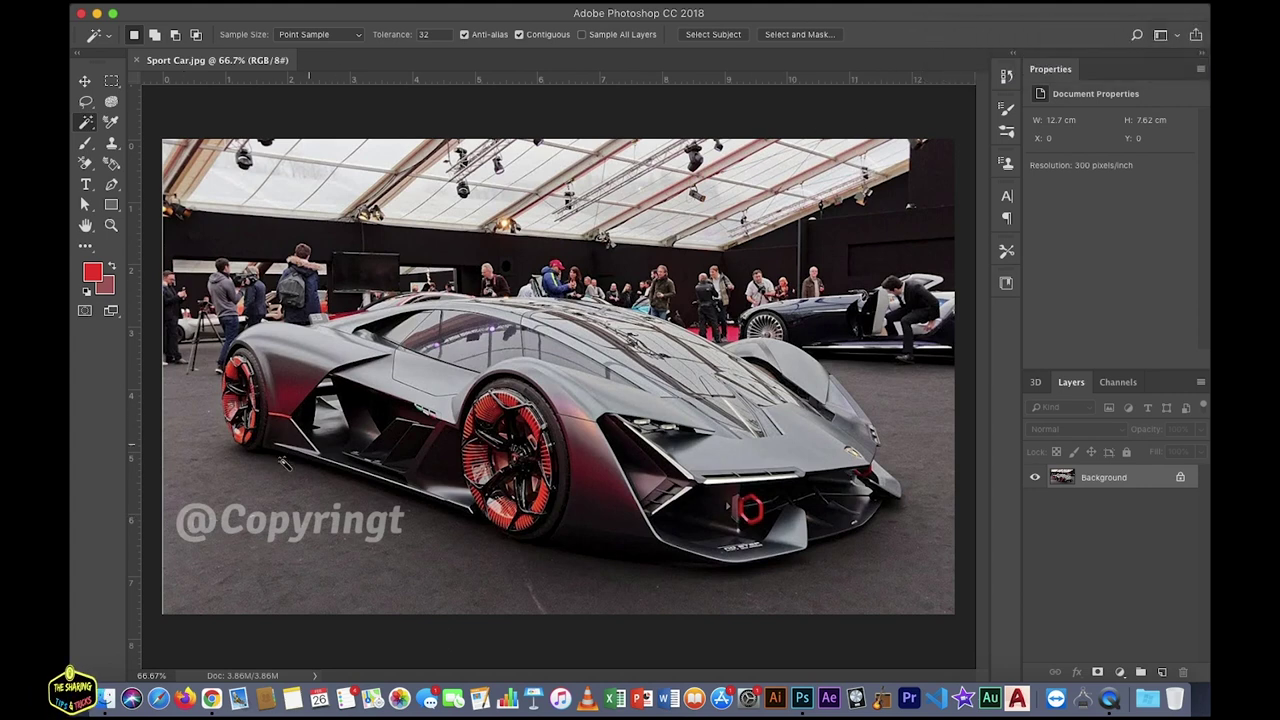
{"action": "left_click", "coordinate": [196, 521]}
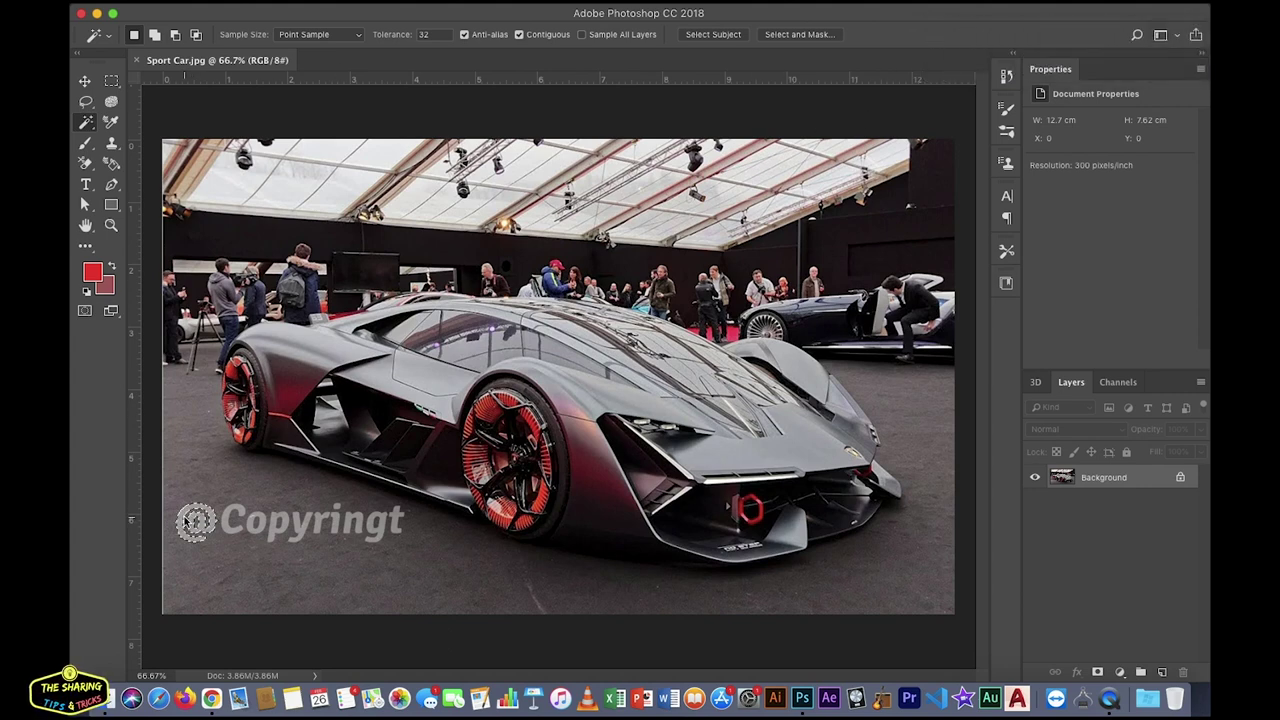
{"action": "left_click", "coordinate": [232, 521]}
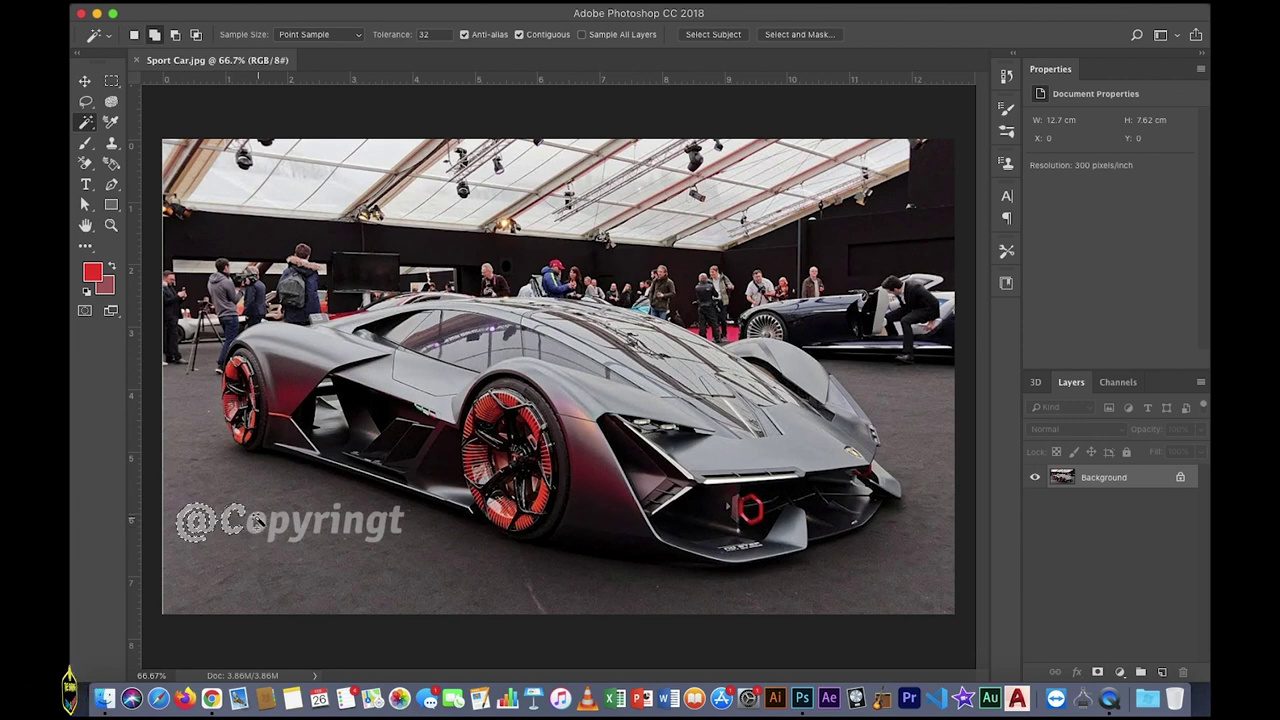
{"action": "left_click", "coordinate": [258, 522]}
{"action": "left_click", "coordinate": [283, 536]}
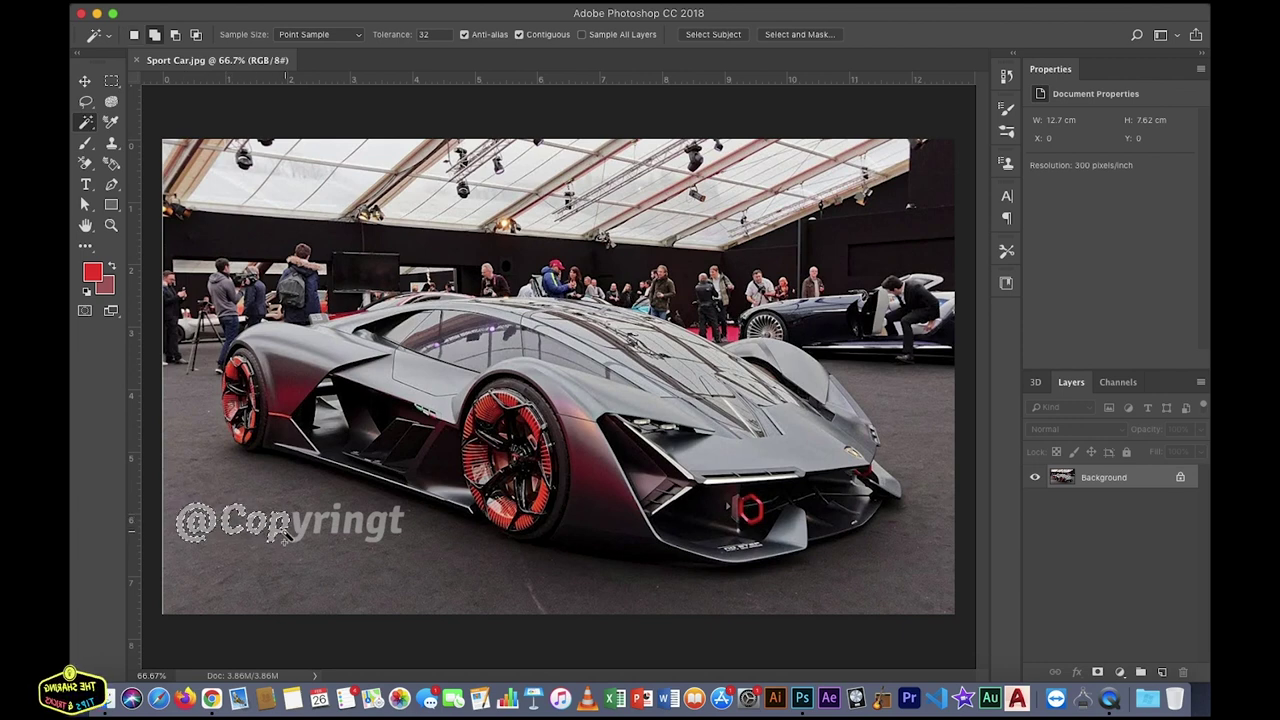
Step: Shift-click to add the watermark's final 't' to the selection
{"action": "scroll", "coordinate": [283, 536], "scroll_direction": "up", "scroll_amount": 3}
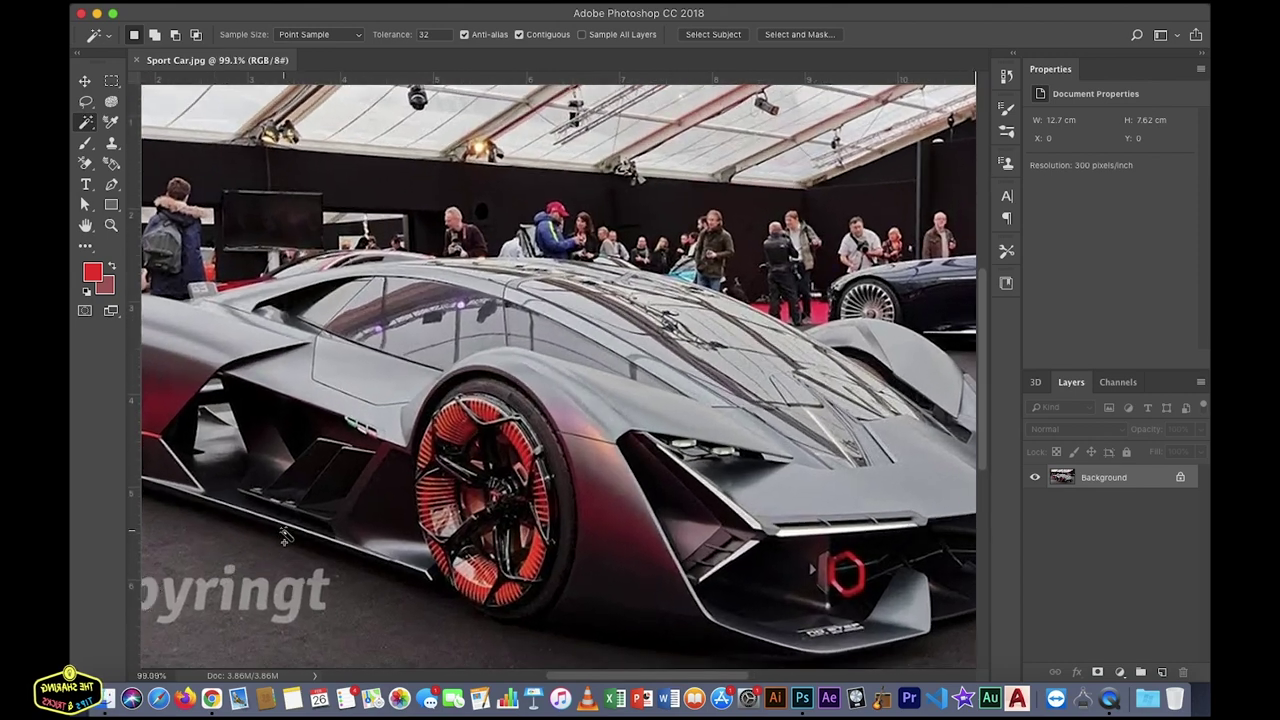
{"action": "scroll", "coordinate": [283, 536], "scroll_direction": "down", "scroll_amount": 3}
{"action": "scroll", "coordinate": [285, 537], "scroll_direction": "right", "scroll_amount": 2}
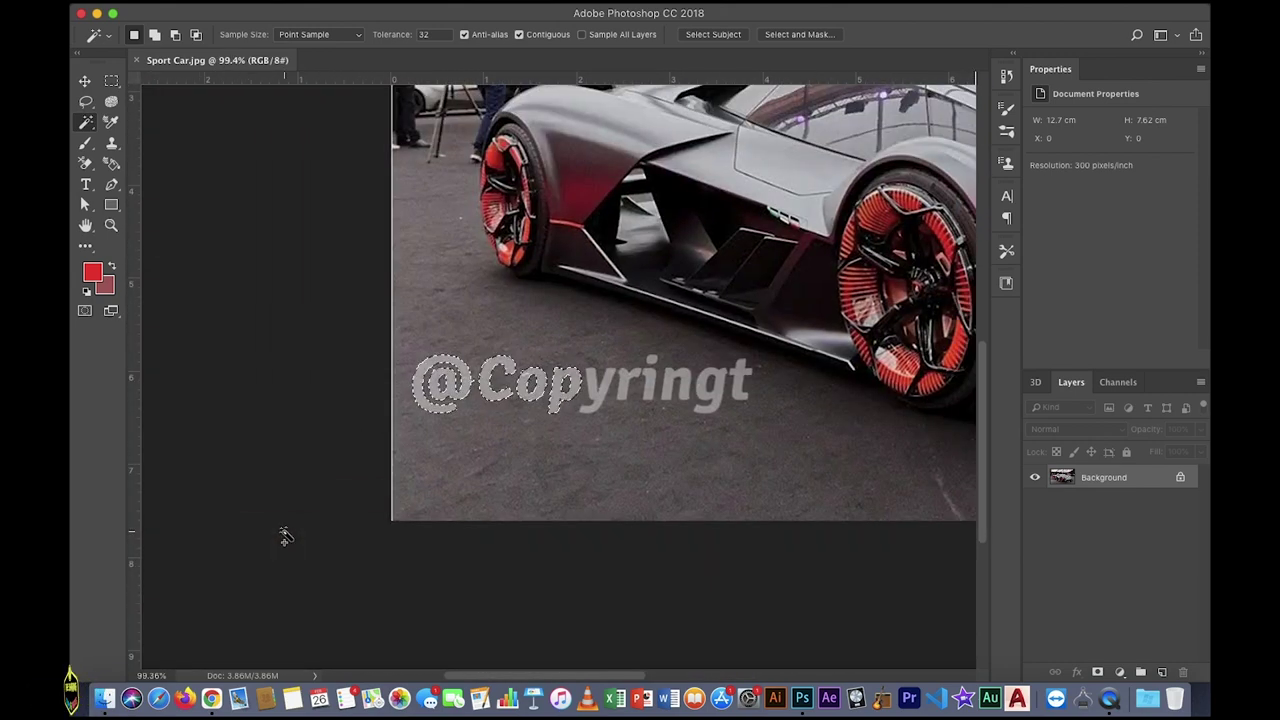
{"action": "key", "text": "shift"}
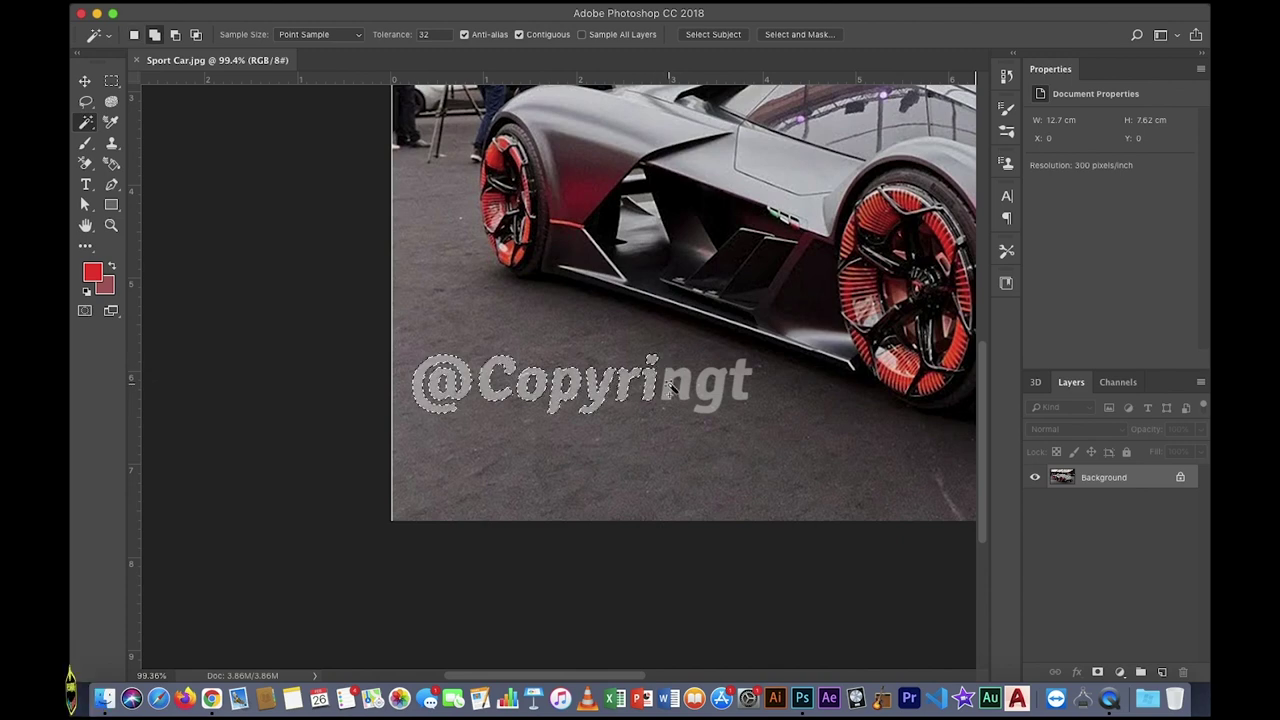
{"action": "left_click", "coordinate": [740, 383], "text": "shift"}
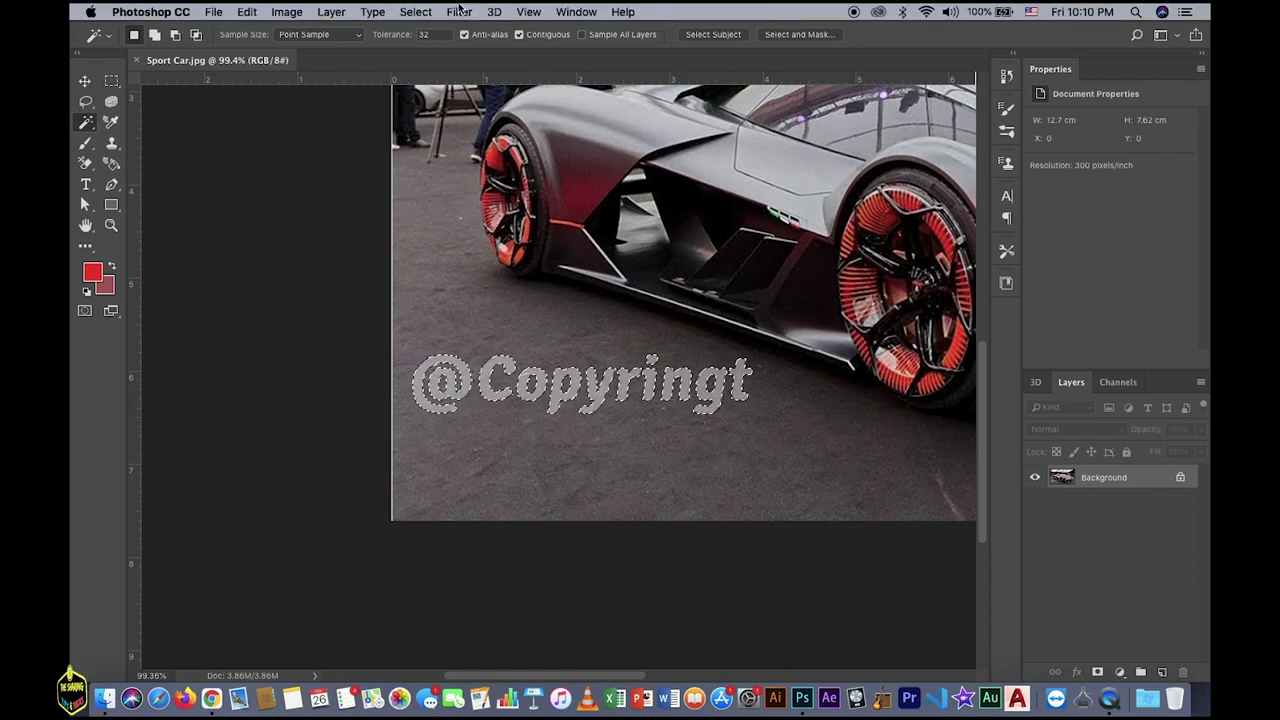
Step: Expand the watermark selection by 1 pixel with Select > Modify > Expand
{"action": "left_click", "coordinate": [415, 12]}
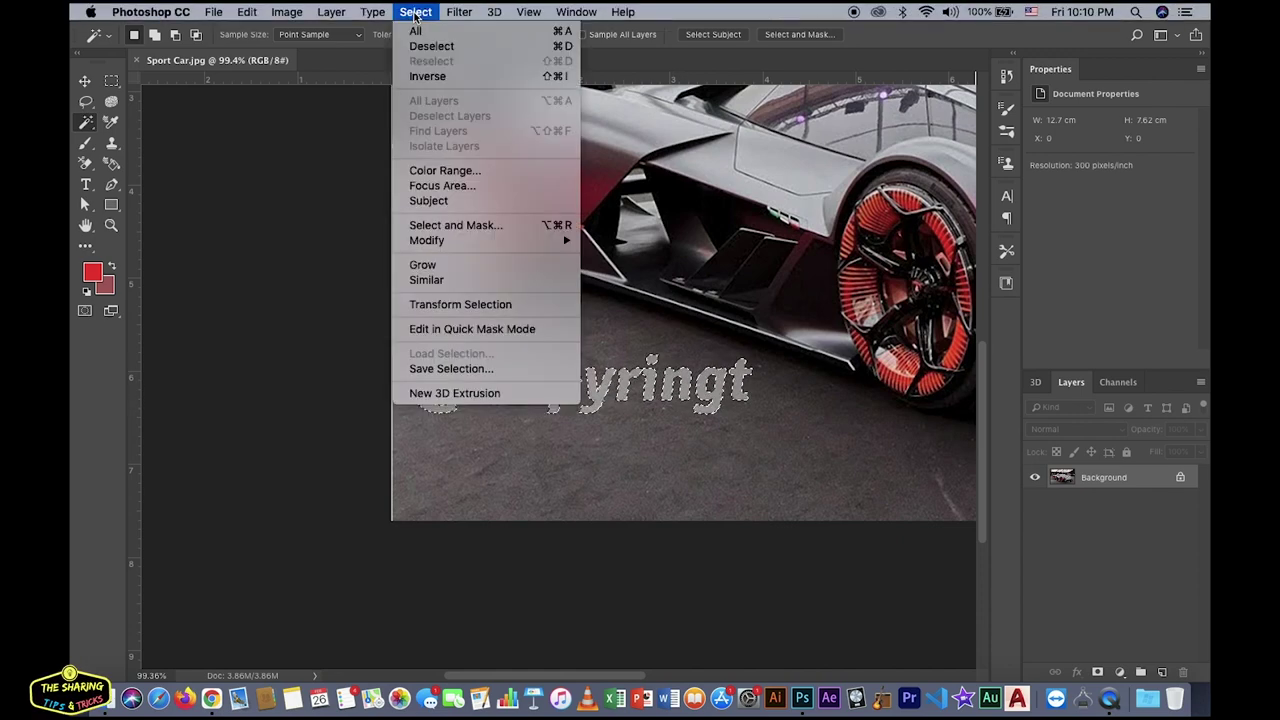
{"action": "mouse_move", "coordinate": [427, 240]}
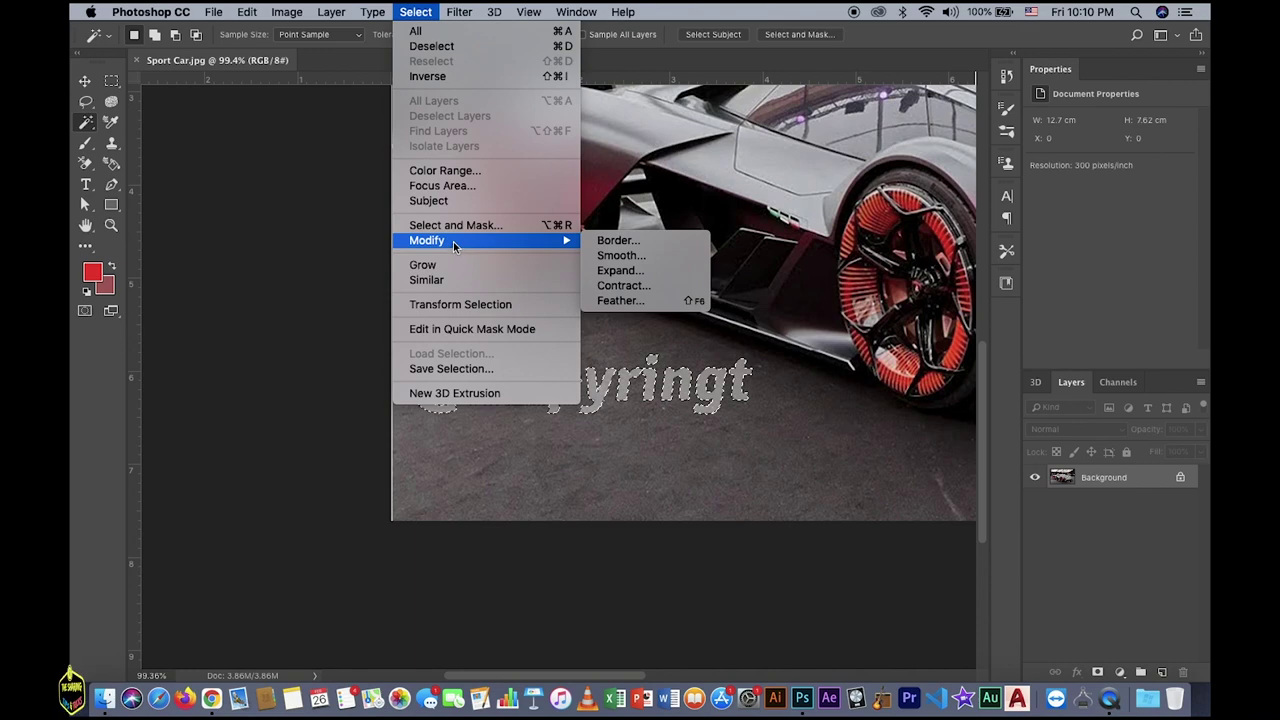
{"action": "left_click", "coordinate": [619, 270]}
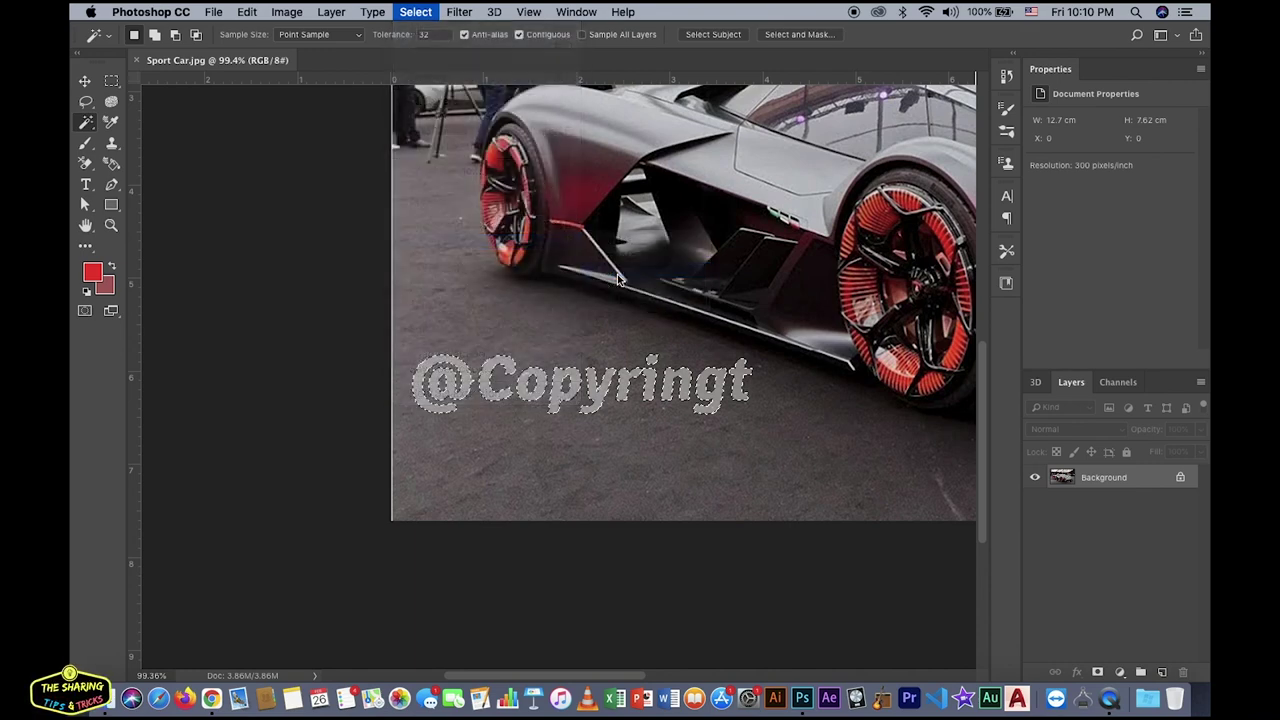
{"action": "type", "text": "2"}
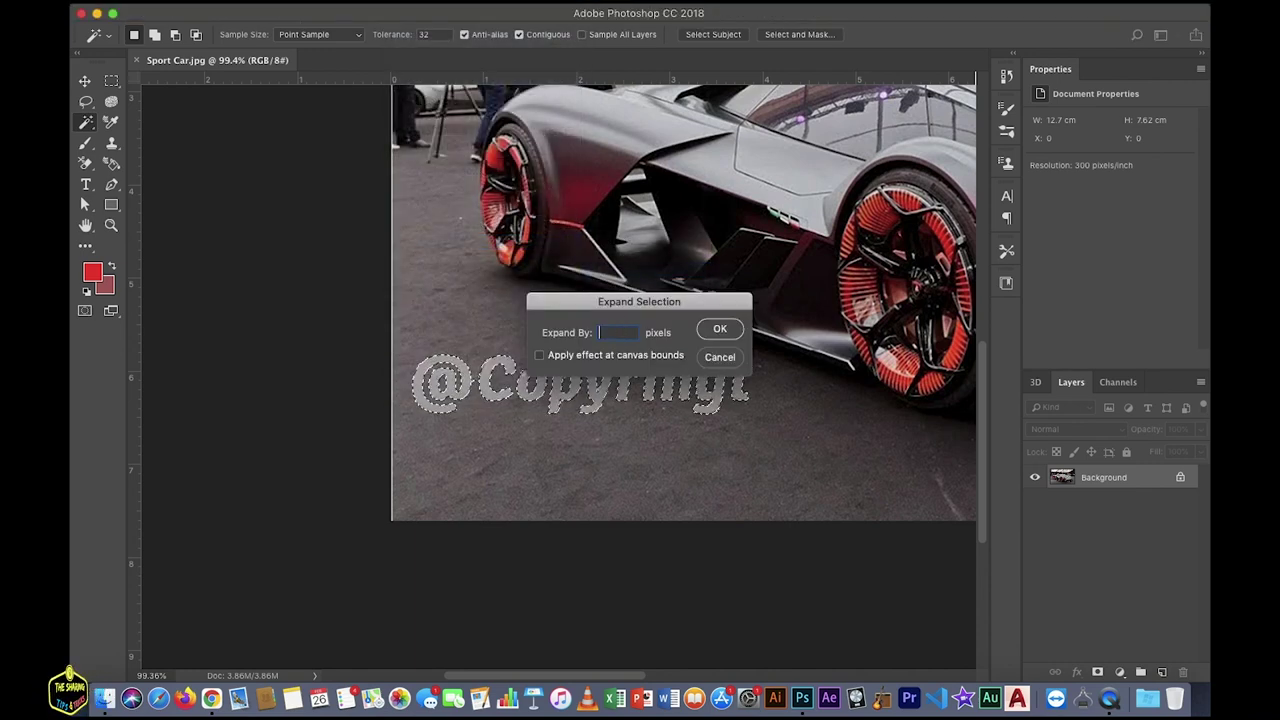
{"action": "key", "text": "BackSpace"}
{"action": "type", "text": "1"}
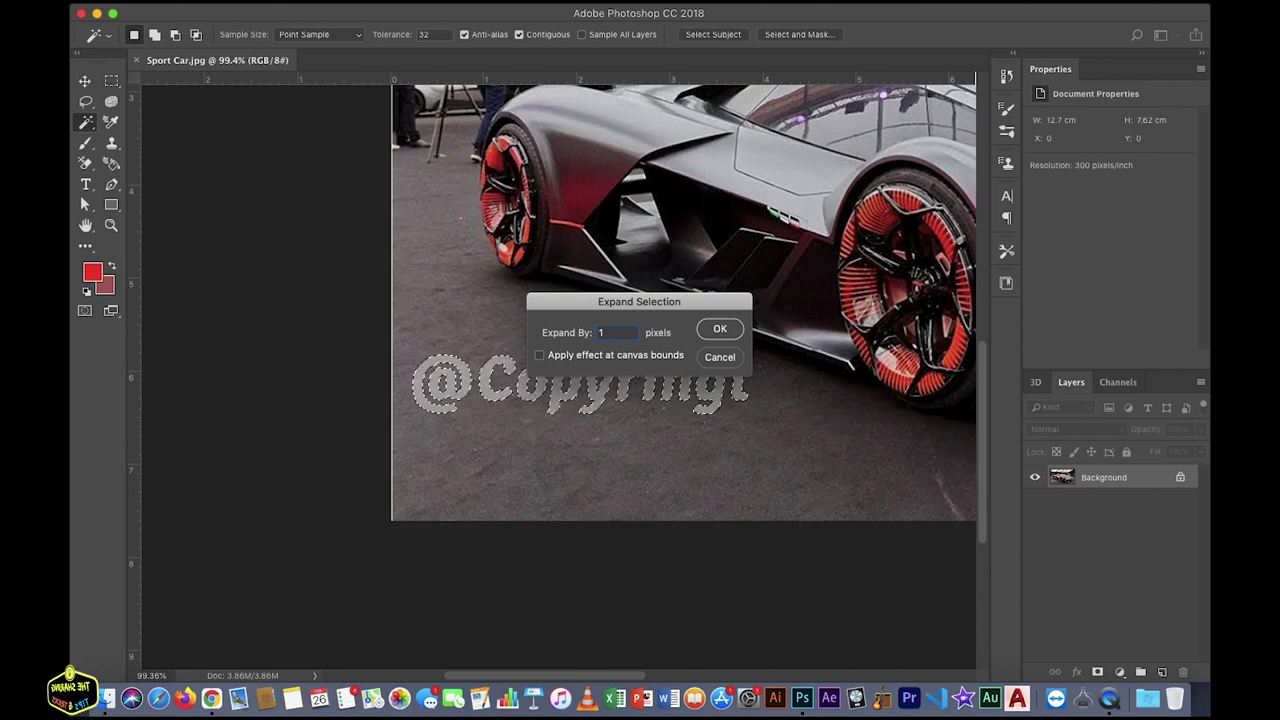
{"action": "left_click", "coordinate": [725, 335]}
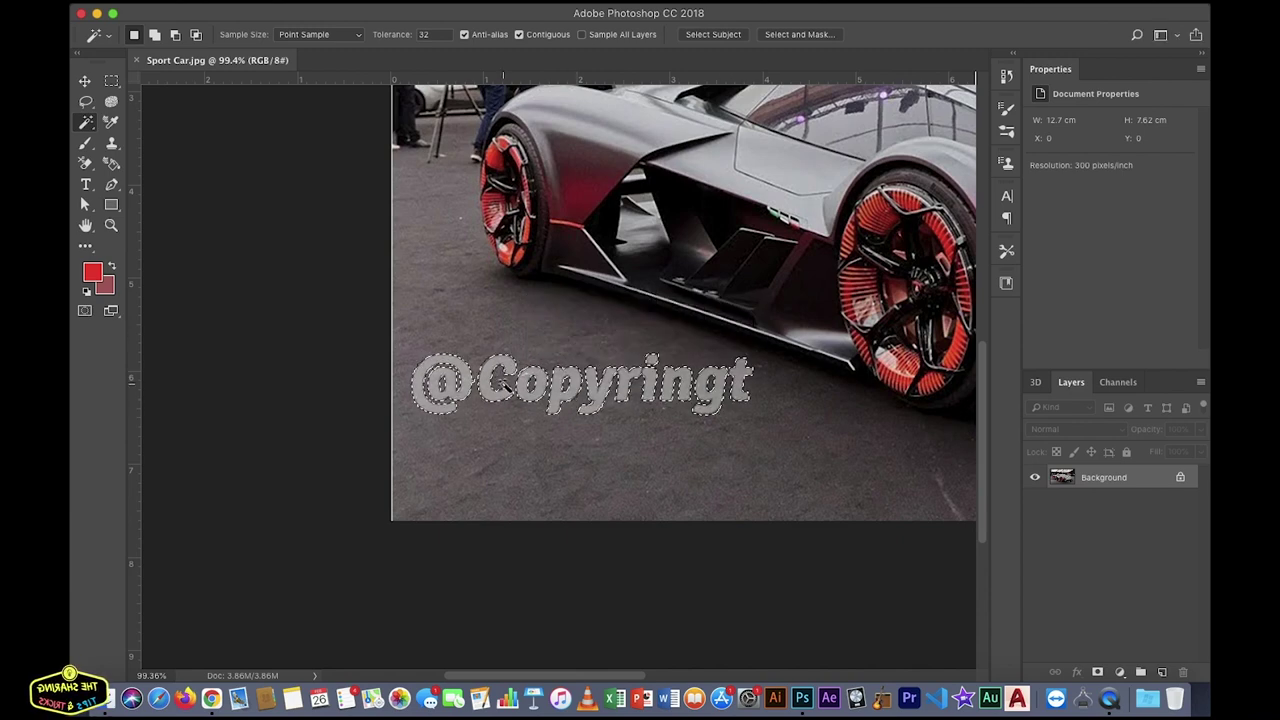
{"action": "key", "text": "ctrl+plus"}
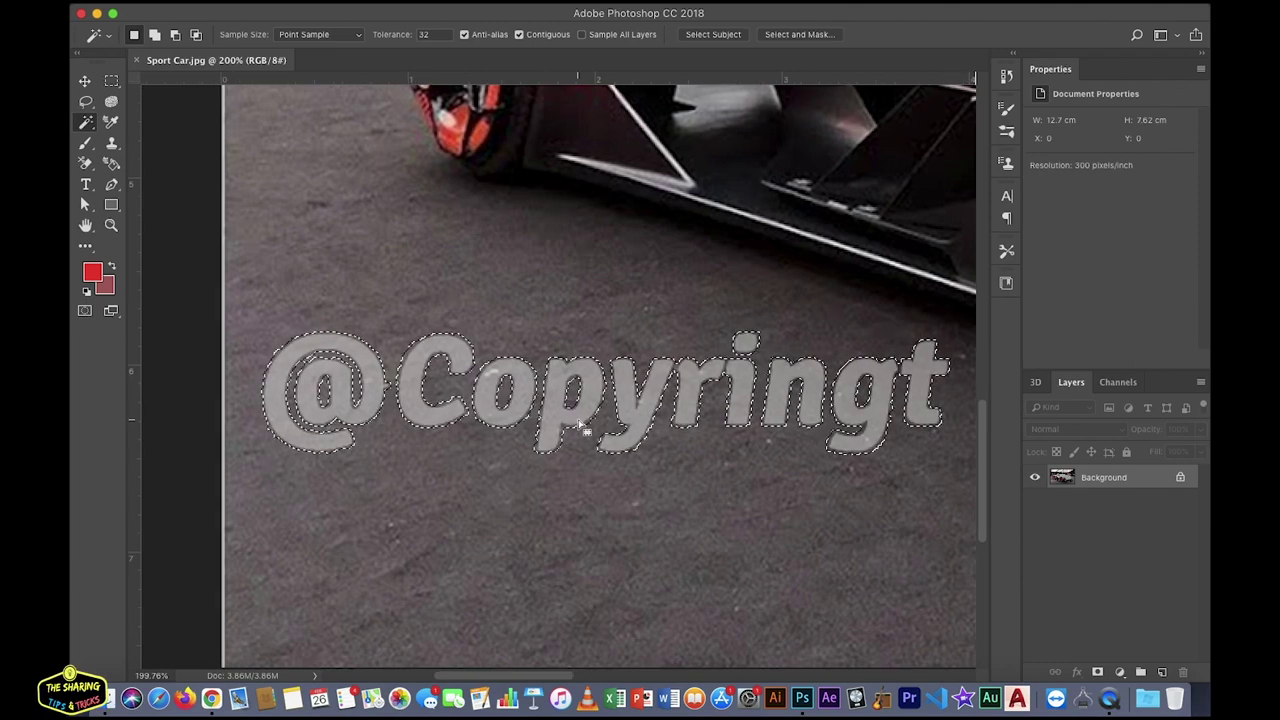
Step: Fill the selection with Content-Aware contents, Normal mode, 100% opacity
{"action": "scroll", "coordinate": [600, 420], "scroll_direction": "down", "scroll_amount": 3}
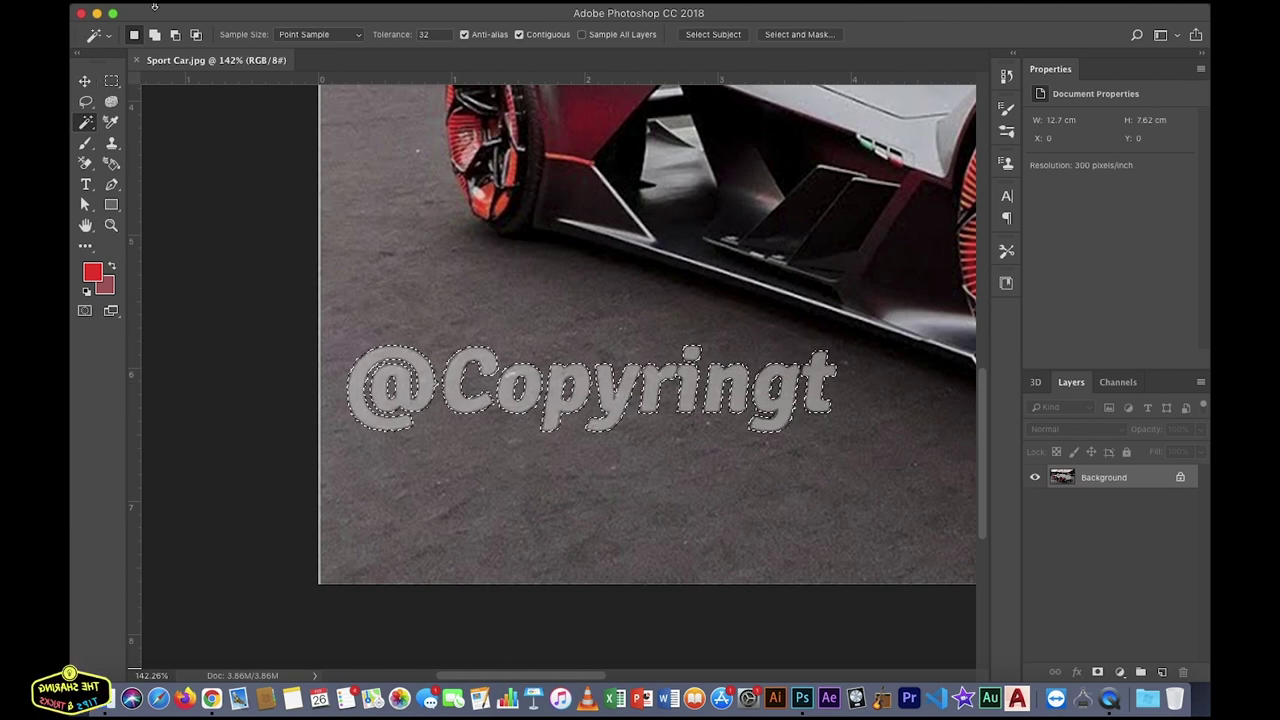
{"action": "left_click", "coordinate": [246, 13]}
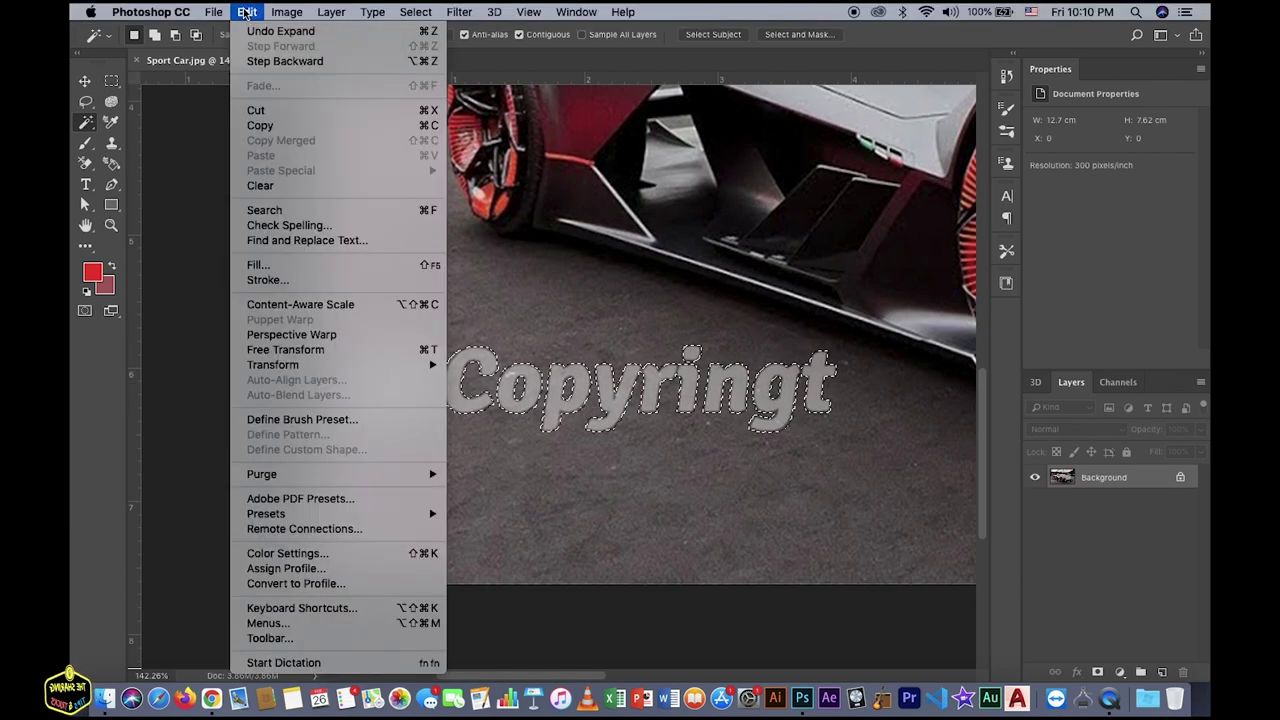
{"action": "left_click", "coordinate": [285, 266]}
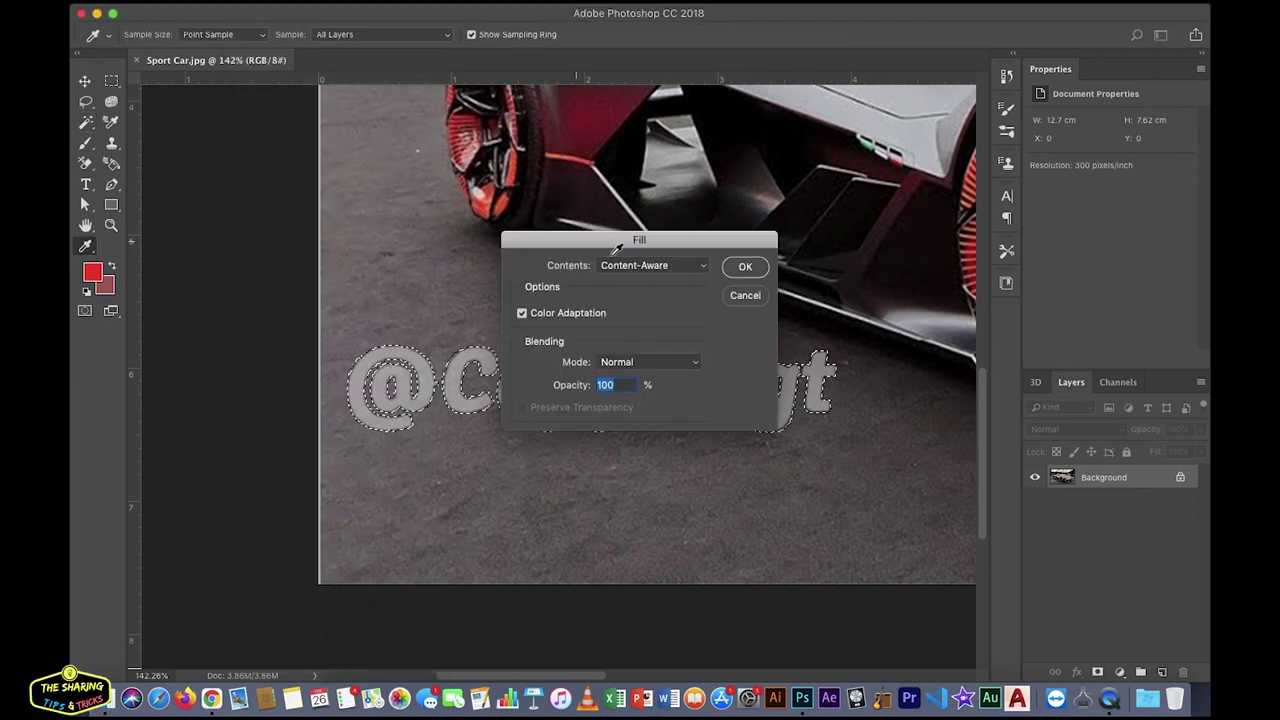
{"action": "left_click", "coordinate": [633, 267]}
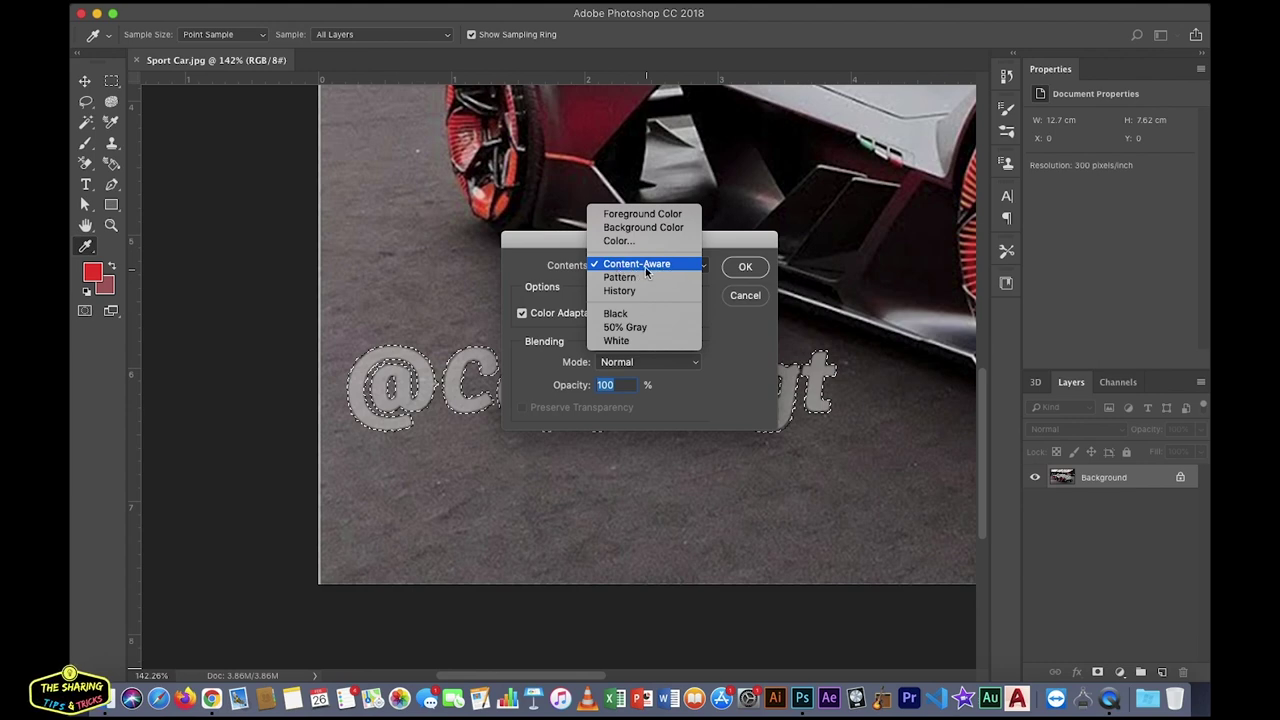
{"action": "left_click", "coordinate": [642, 265]}
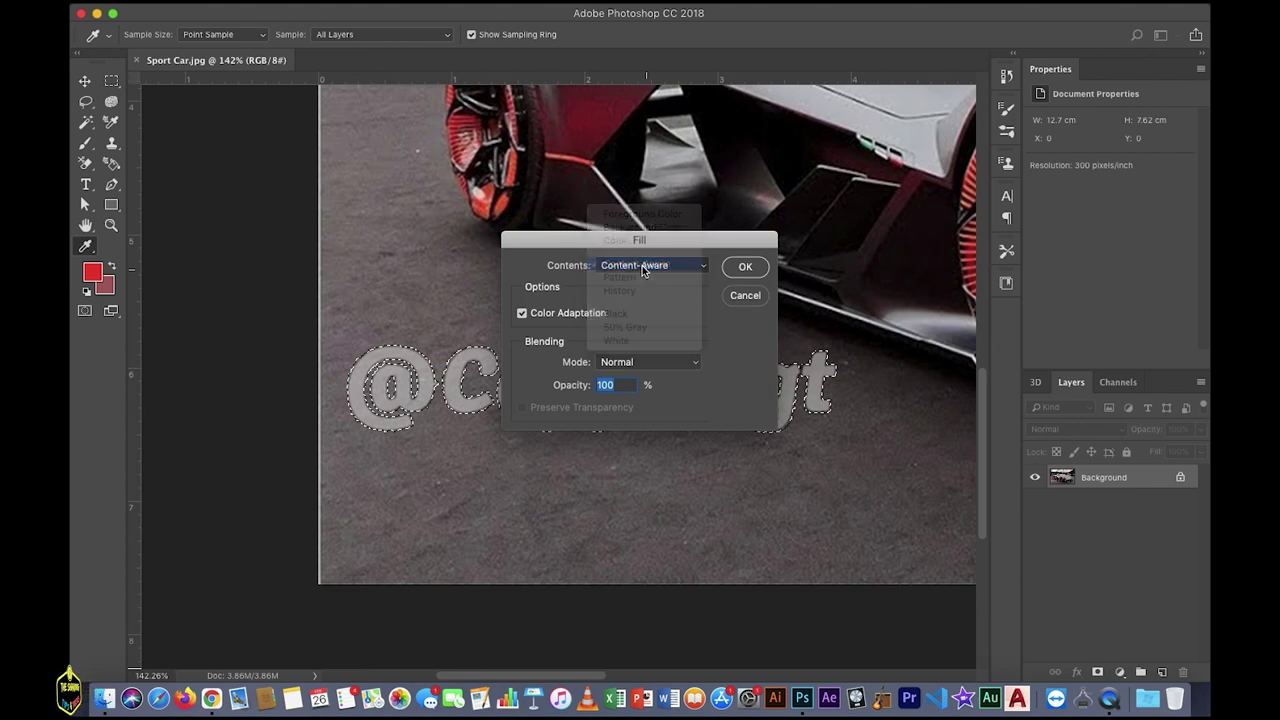
{"action": "left_click", "coordinate": [624, 385]}
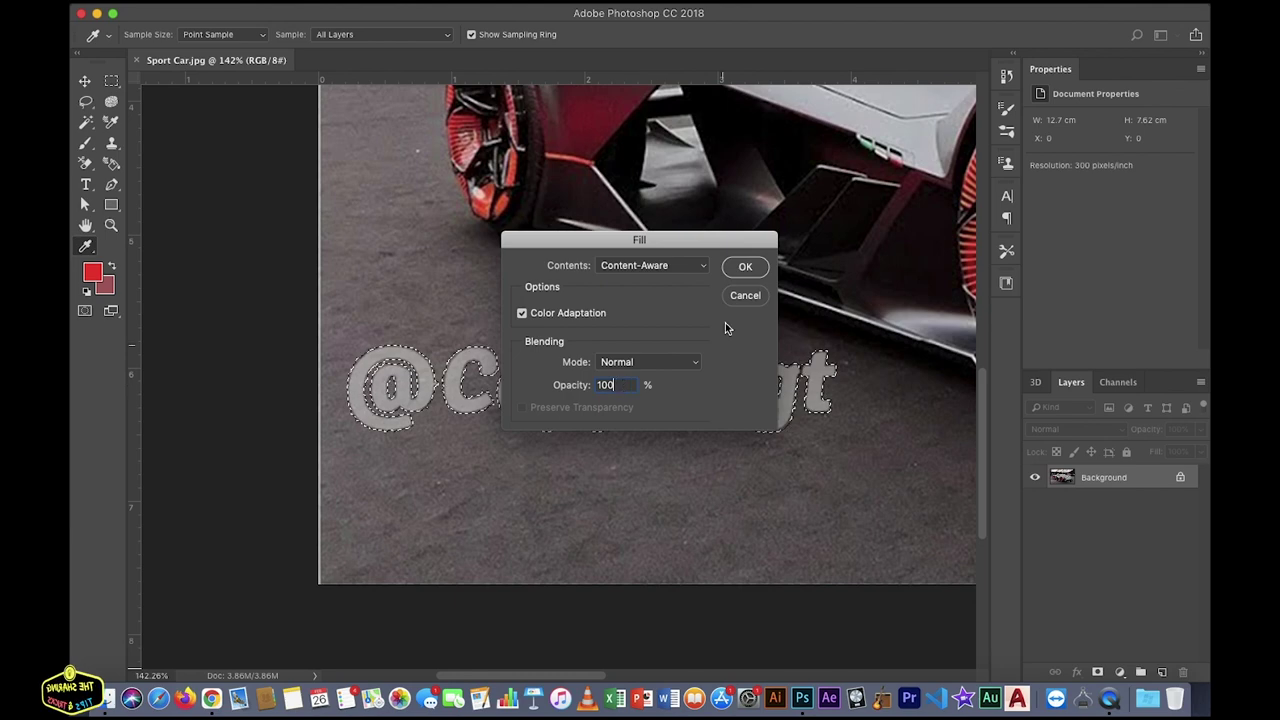
{"action": "left_click", "coordinate": [746, 268]}
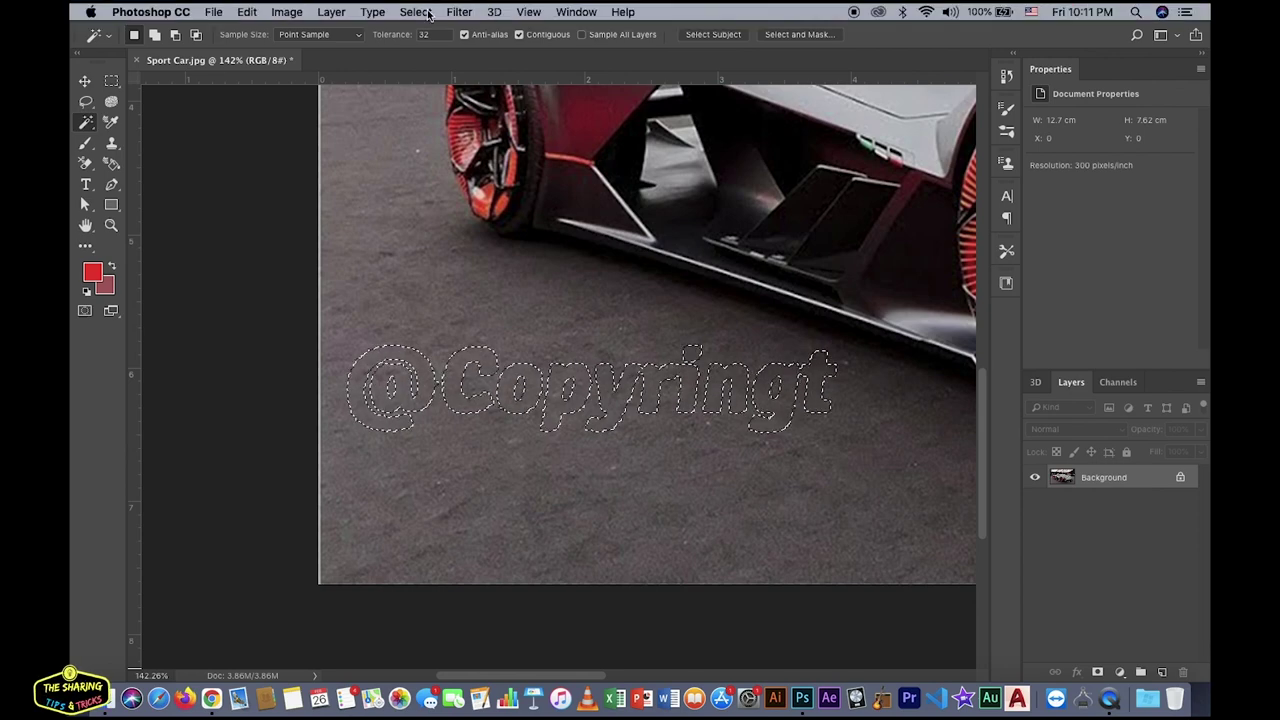
Step: Deselect, then zoom out to show the whole car photo on clean road
{"action": "left_click", "coordinate": [418, 12]}
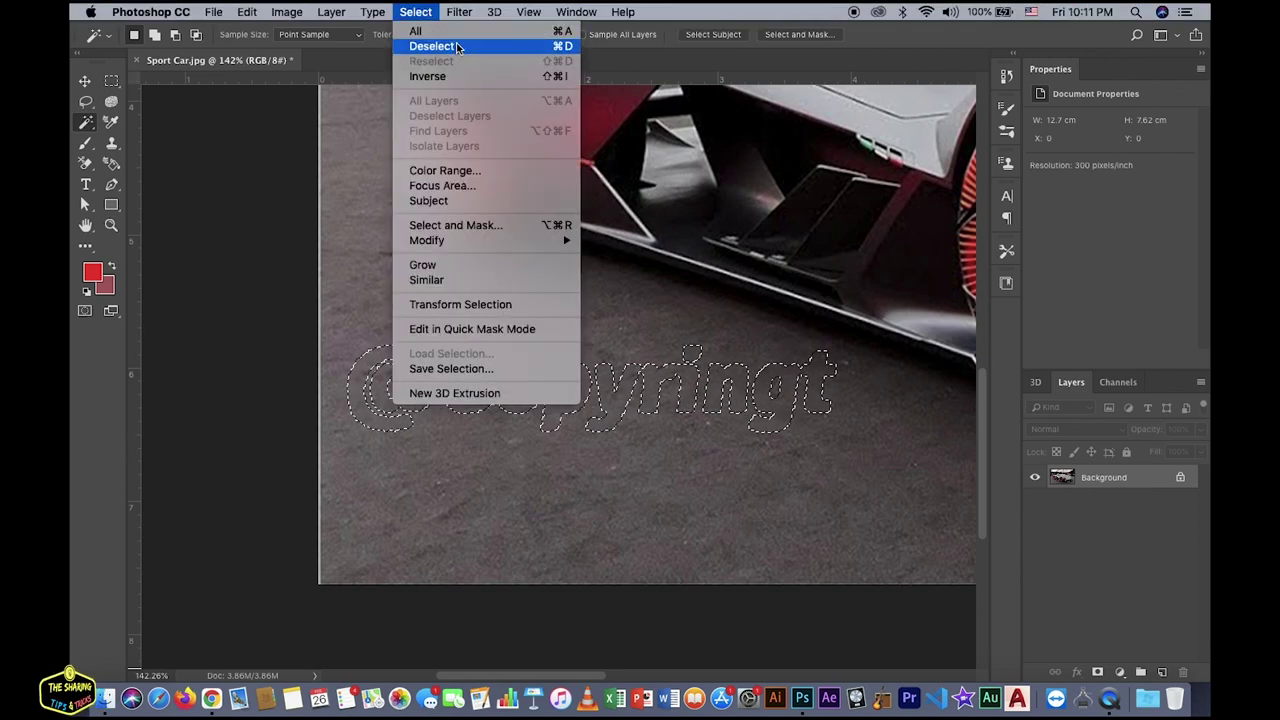
{"action": "left_click", "coordinate": [440, 46]}
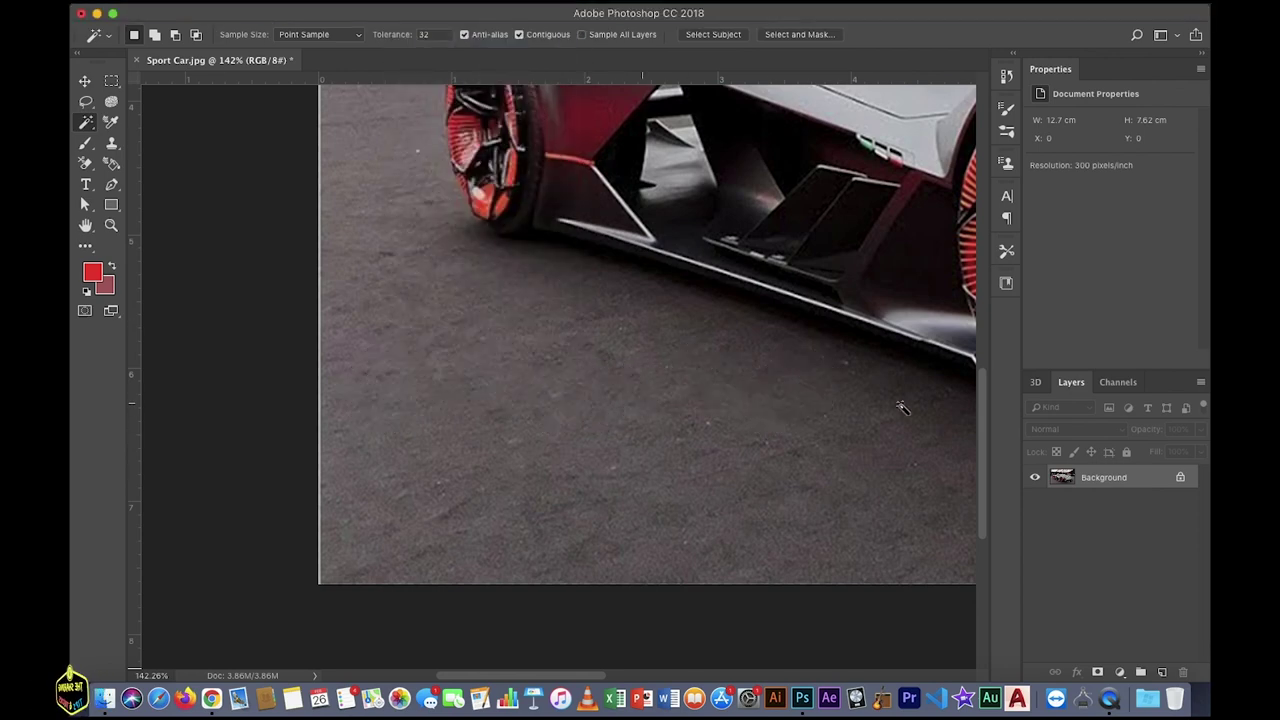
{"action": "key", "text": "super+0"}
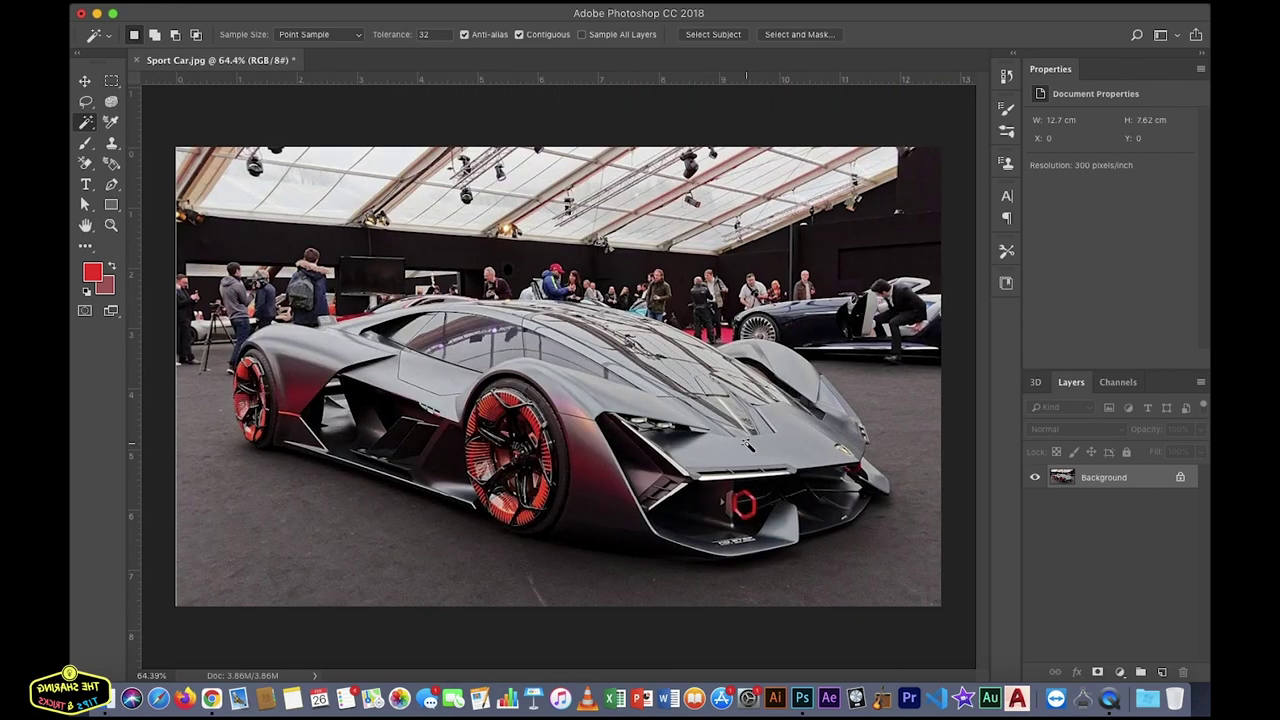